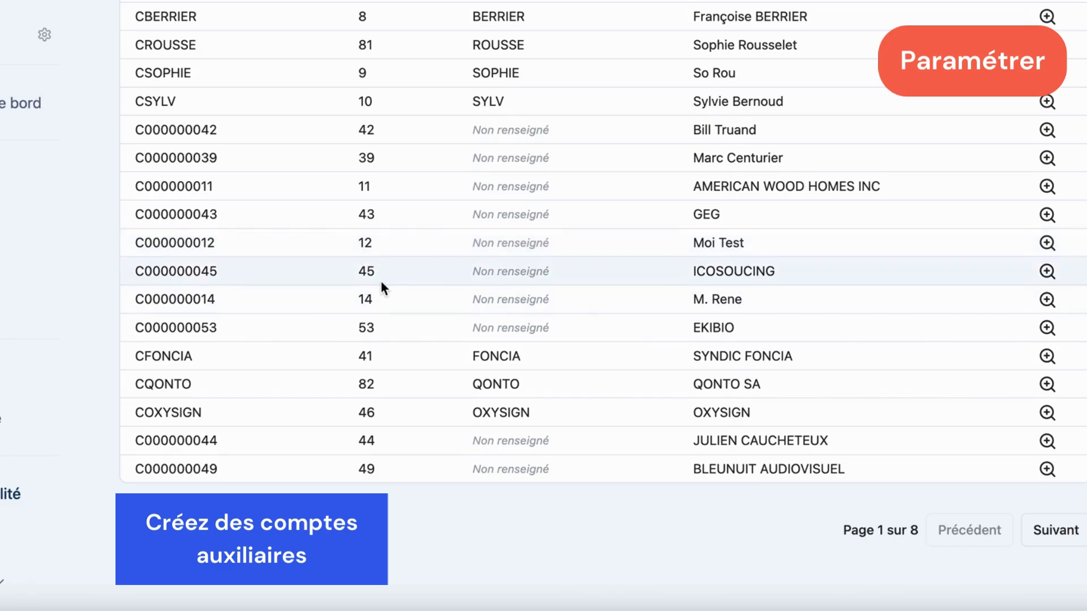
{"action": "scroll", "coordinate": [370, 282], "scroll_direction": "up", "scroll_amount": 12}
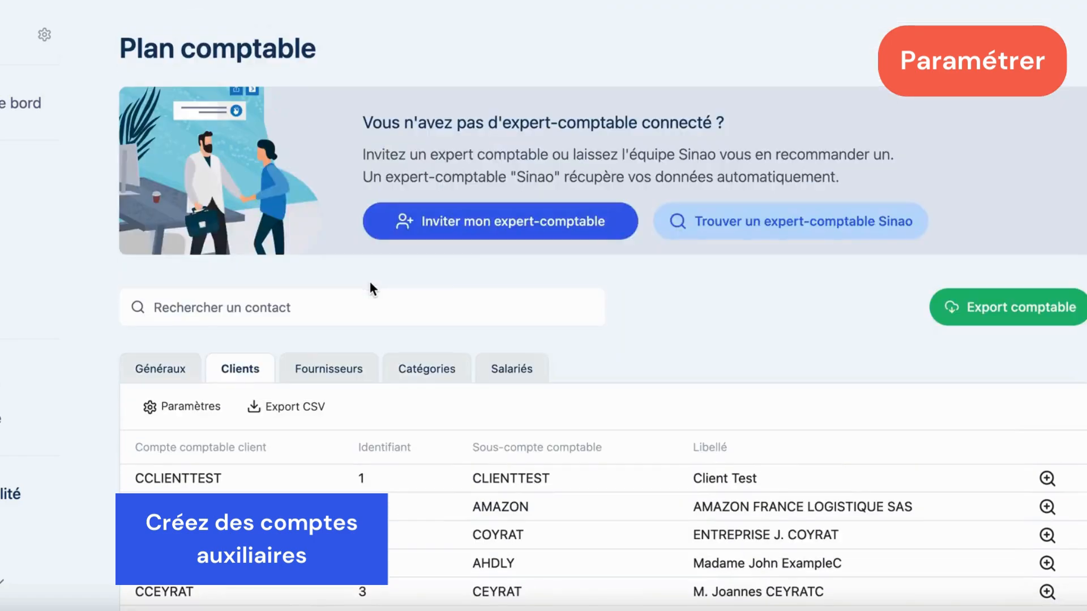
{"action": "left_click", "coordinate": [210, 407]}
{"action": "scroll", "coordinate": [369, 375], "scroll_direction": "down", "scroll_amount": 7}
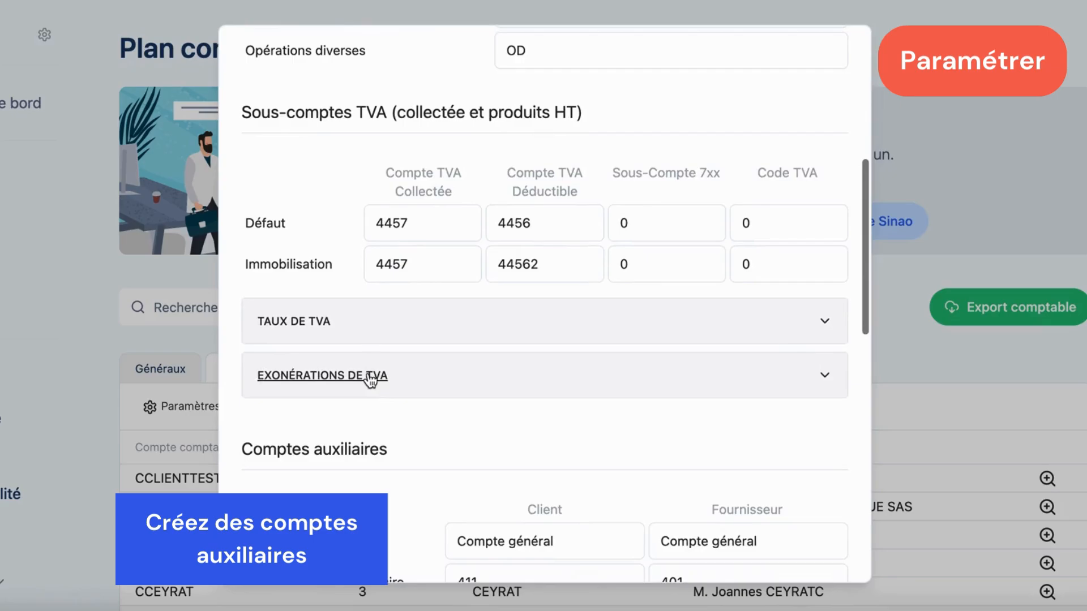
{"action": "scroll", "coordinate": [369, 378], "scroll_direction": "down", "scroll_amount": 3}
{"action": "left_click", "coordinate": [480, 362]}
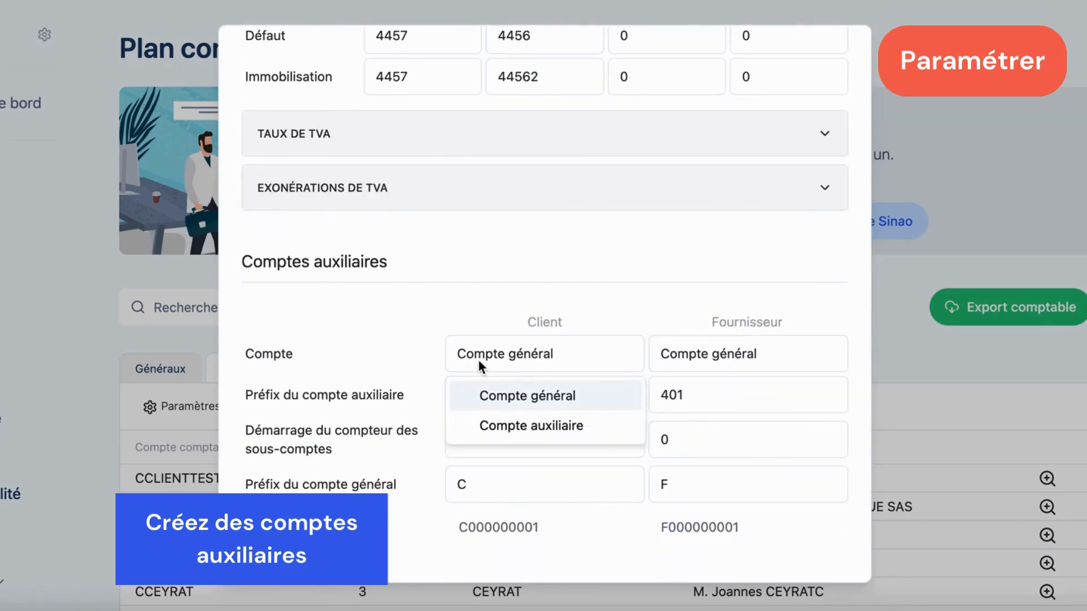
{"action": "left_click", "coordinate": [498, 427]}
{"action": "left_click", "coordinate": [701, 358]}
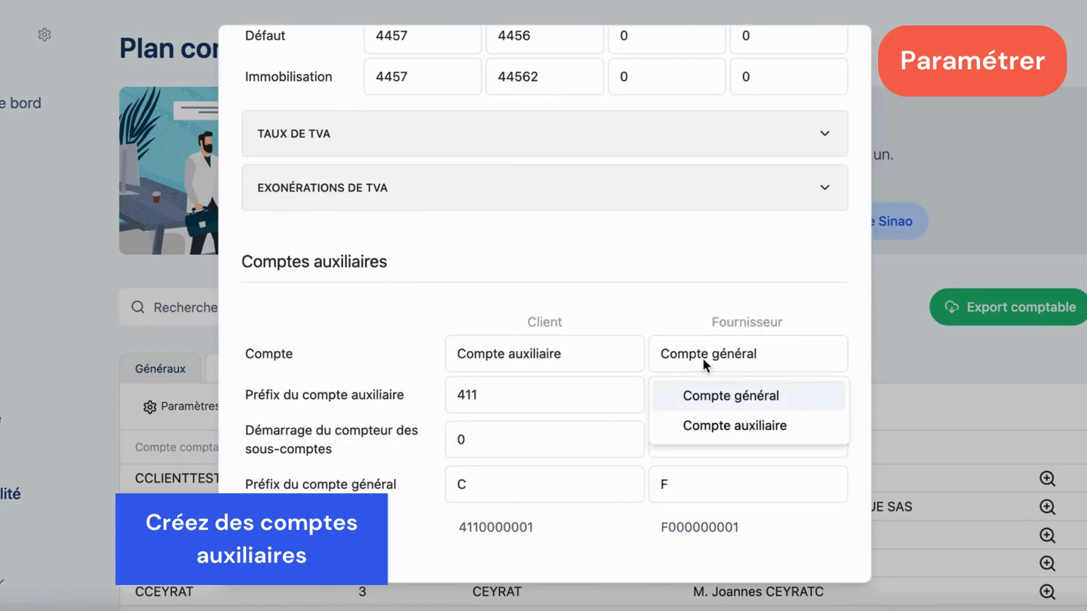
{"action": "left_click", "coordinate": [701, 425]}
{"action": "left_click", "coordinate": [507, 398]}
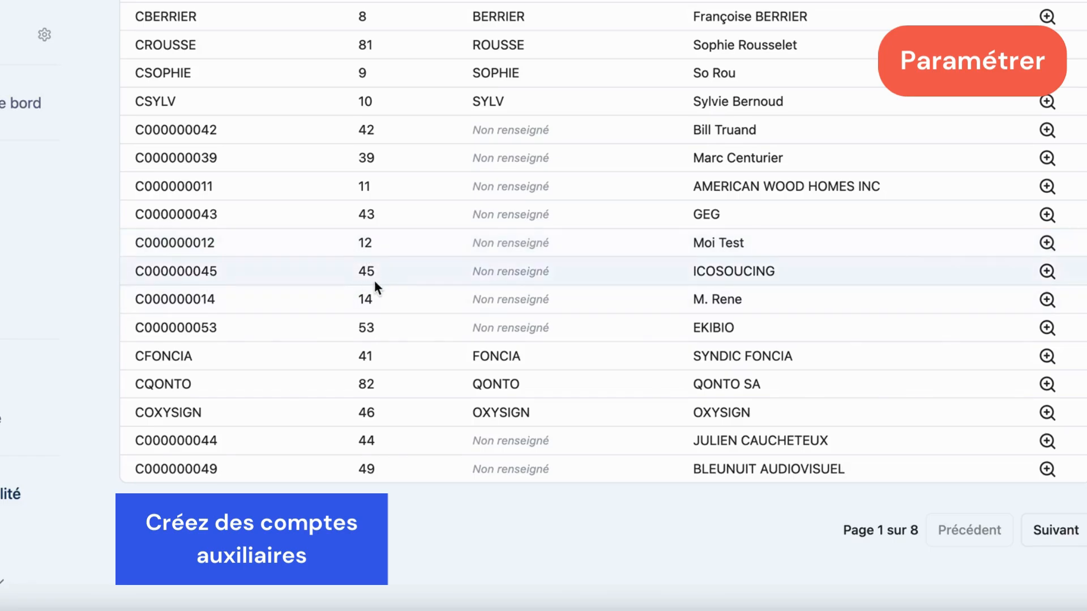
{"action": "scroll", "coordinate": [369, 281], "scroll_direction": "up", "scroll_amount": 10}
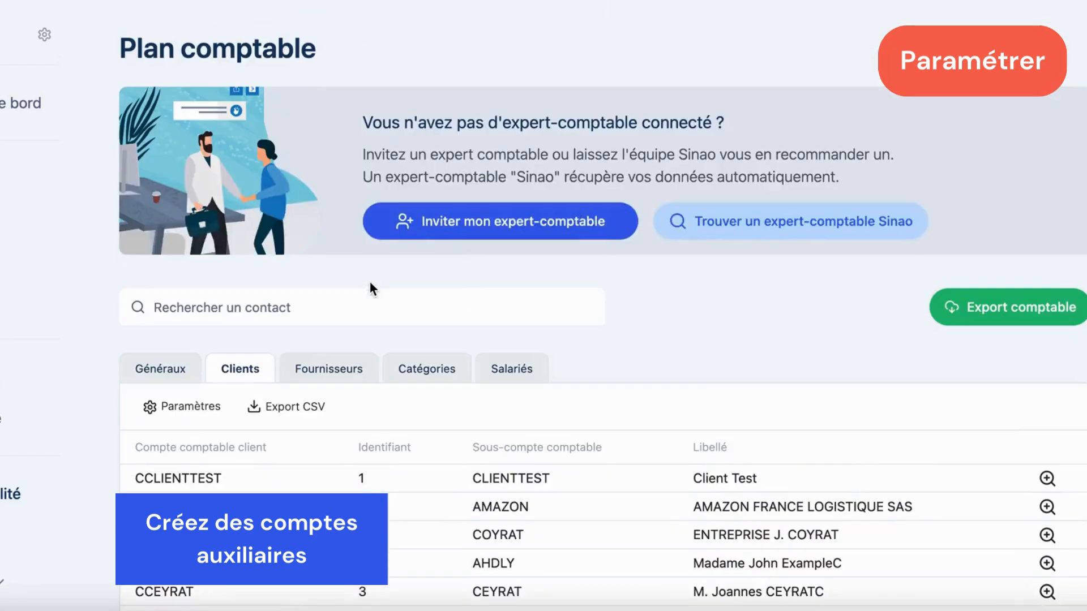
{"action": "left_click", "coordinate": [208, 404]}
{"action": "scroll", "coordinate": [368, 376], "scroll_direction": "down", "scroll_amount": 10}
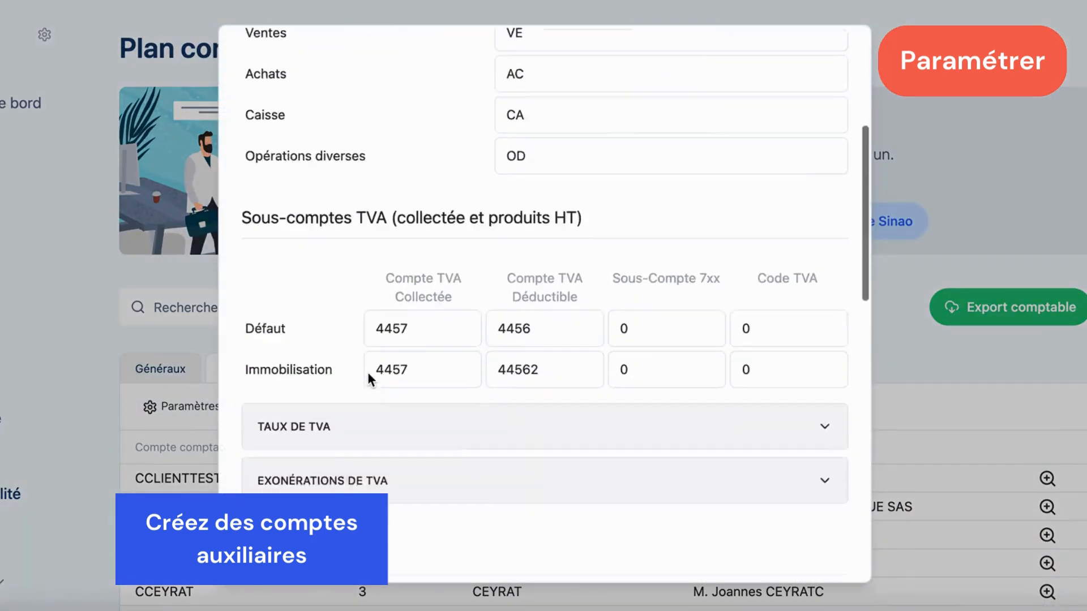
{"action": "left_click", "coordinate": [479, 362]}
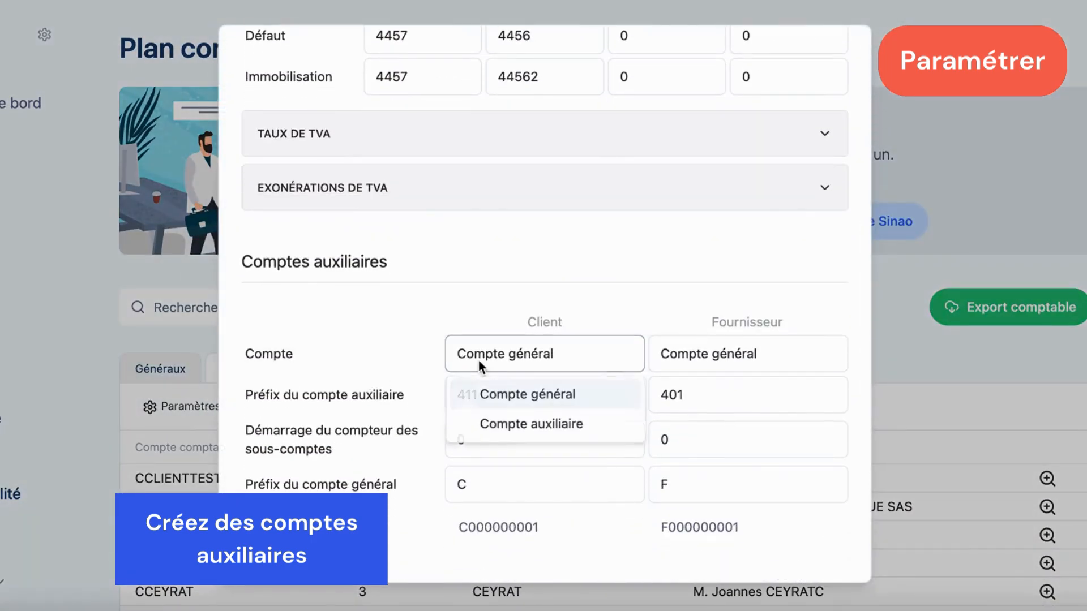
{"action": "left_click", "coordinate": [497, 424]}
{"action": "left_click", "coordinate": [701, 358]}
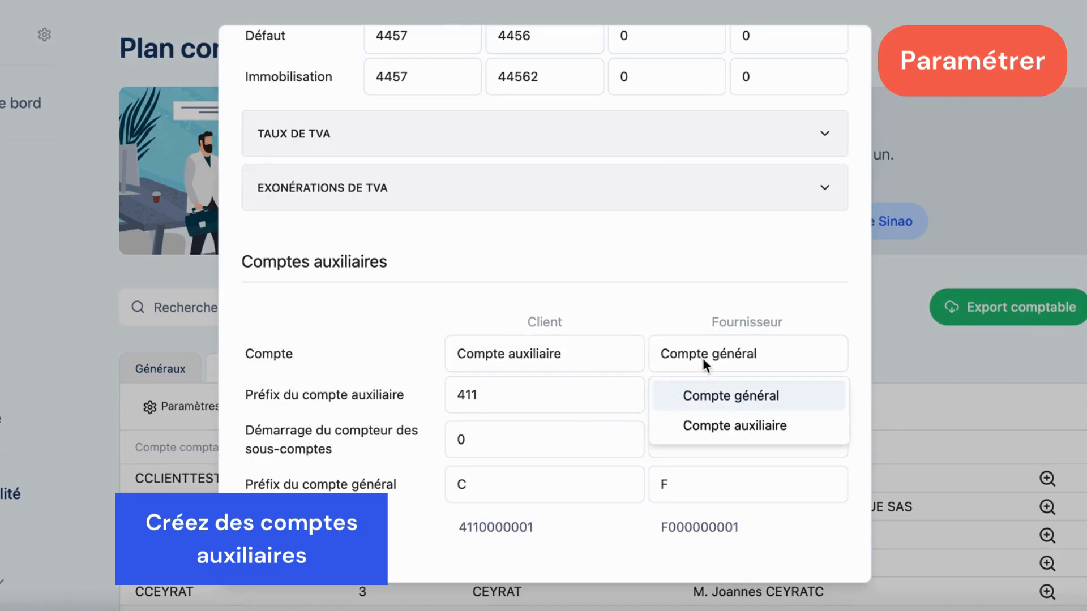
{"action": "left_click", "coordinate": [701, 424]}
{"action": "left_click", "coordinate": [507, 400]}
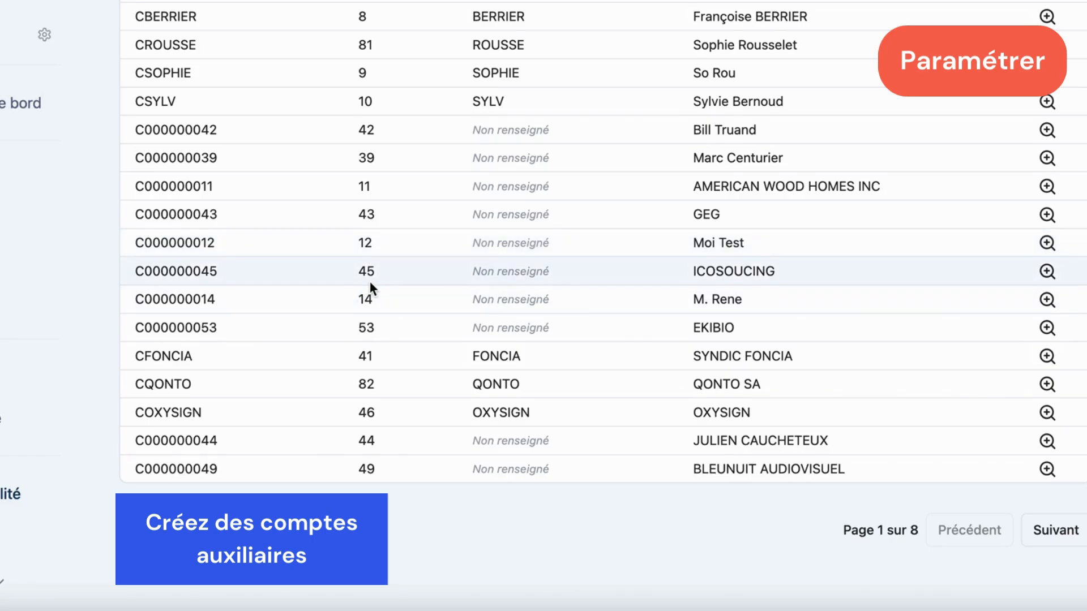
Step: In the general accounting settings, set both Client and Fournisseur accounts to Compte auxiliaire
{"action": "scroll", "coordinate": [368, 280], "scroll_direction": "up", "scroll_amount": 10}
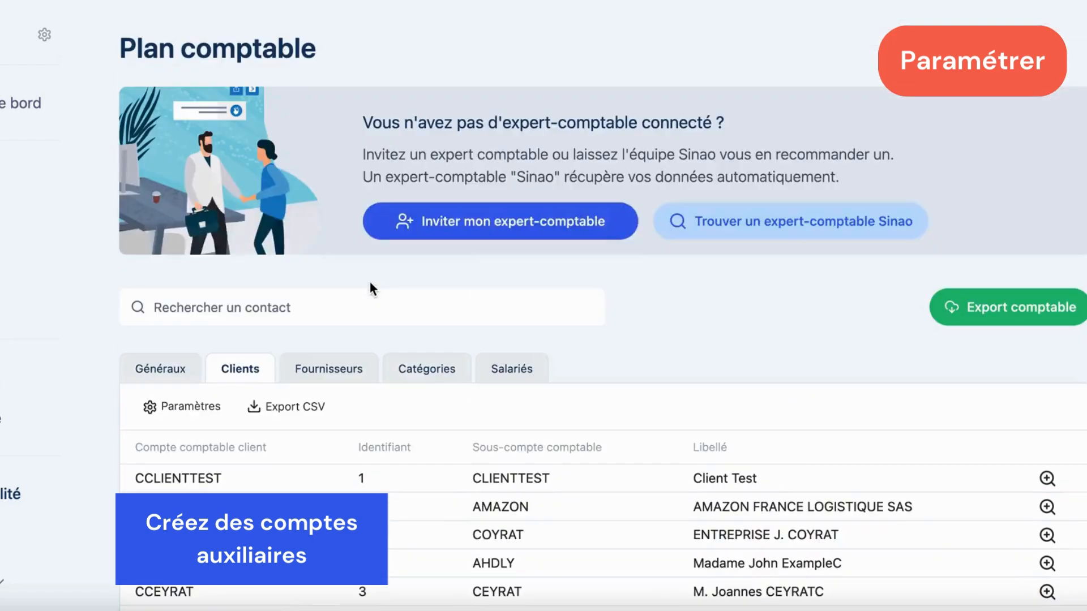
{"action": "left_click", "coordinate": [209, 403]}
{"action": "scroll", "coordinate": [366, 376], "scroll_direction": "down", "scroll_amount": 13}
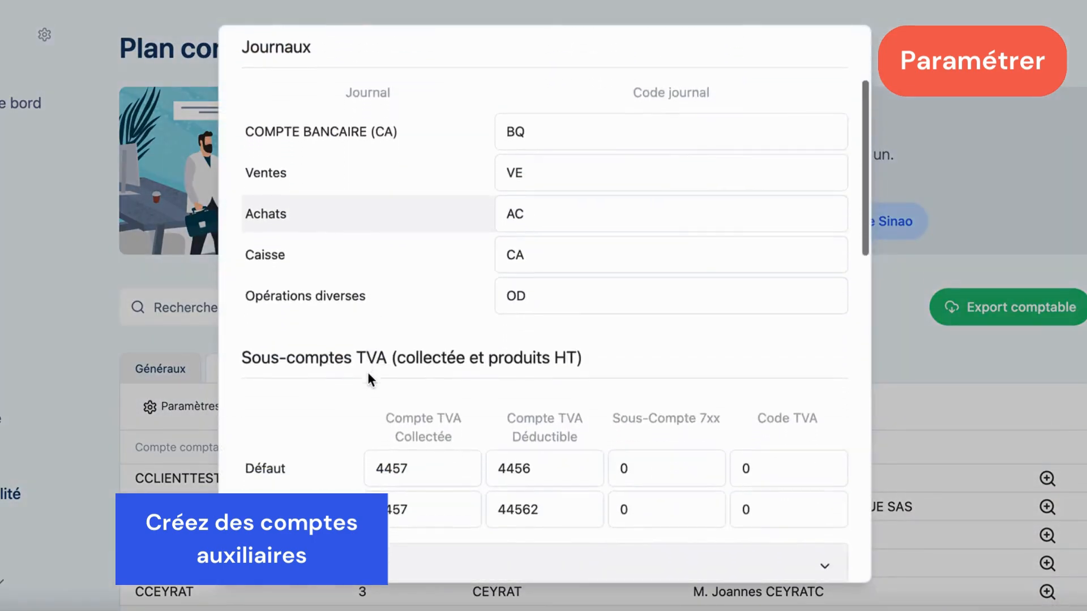
{"action": "left_click", "coordinate": [474, 368]}
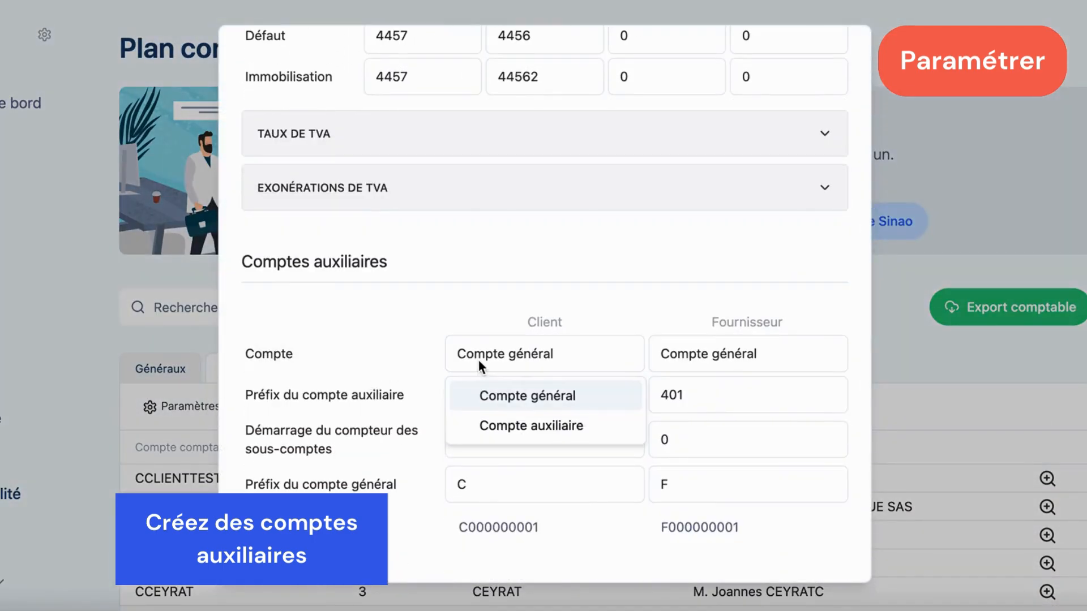
{"action": "left_click", "coordinate": [497, 425]}
{"action": "left_click", "coordinate": [702, 358]}
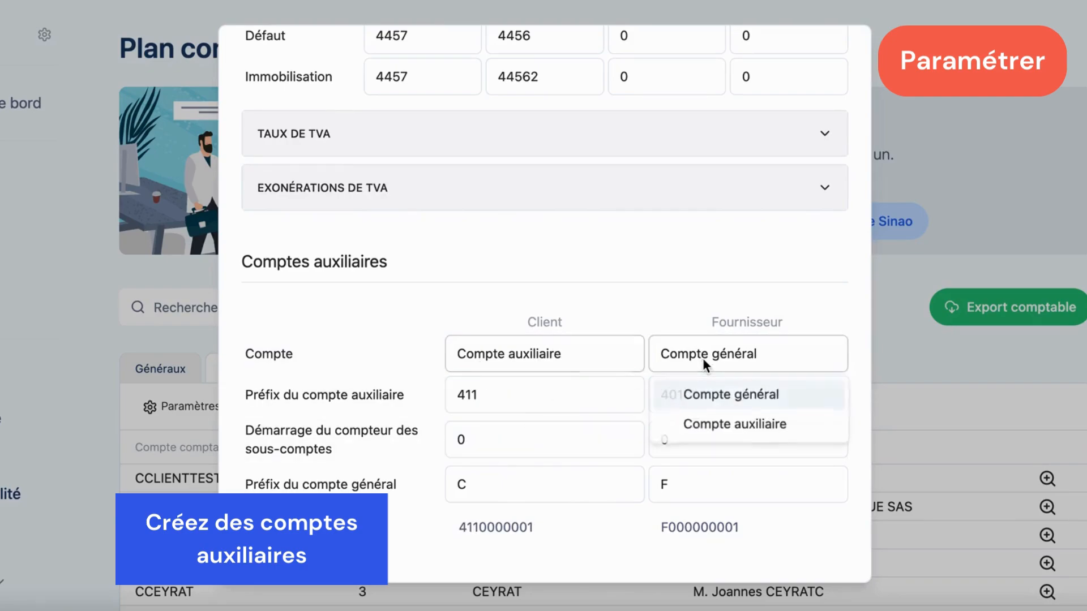
{"action": "left_click", "coordinate": [701, 424]}
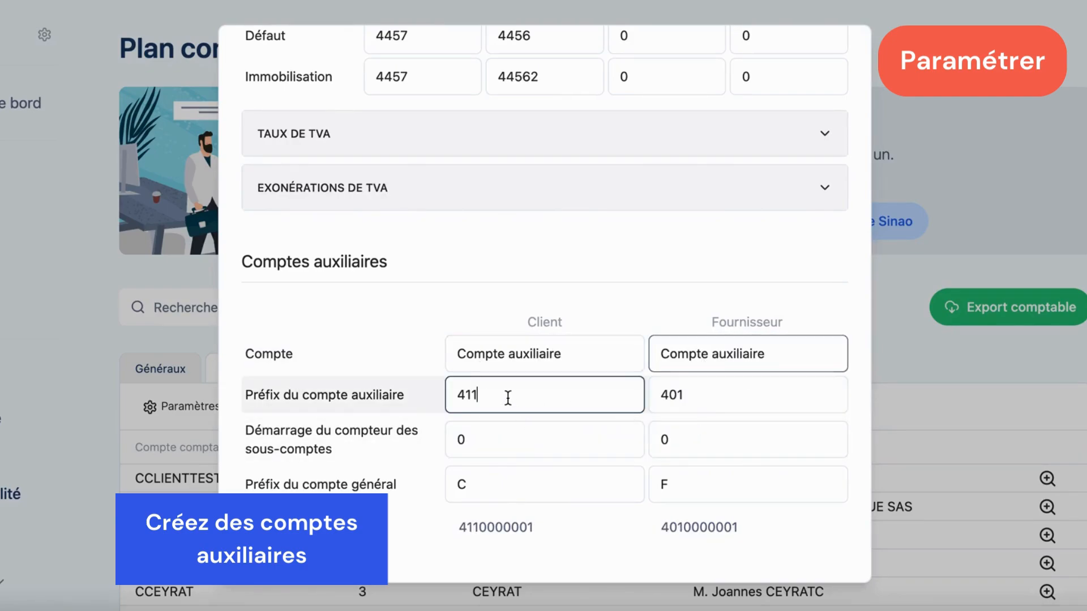
{"action": "left_click", "coordinate": [507, 395]}
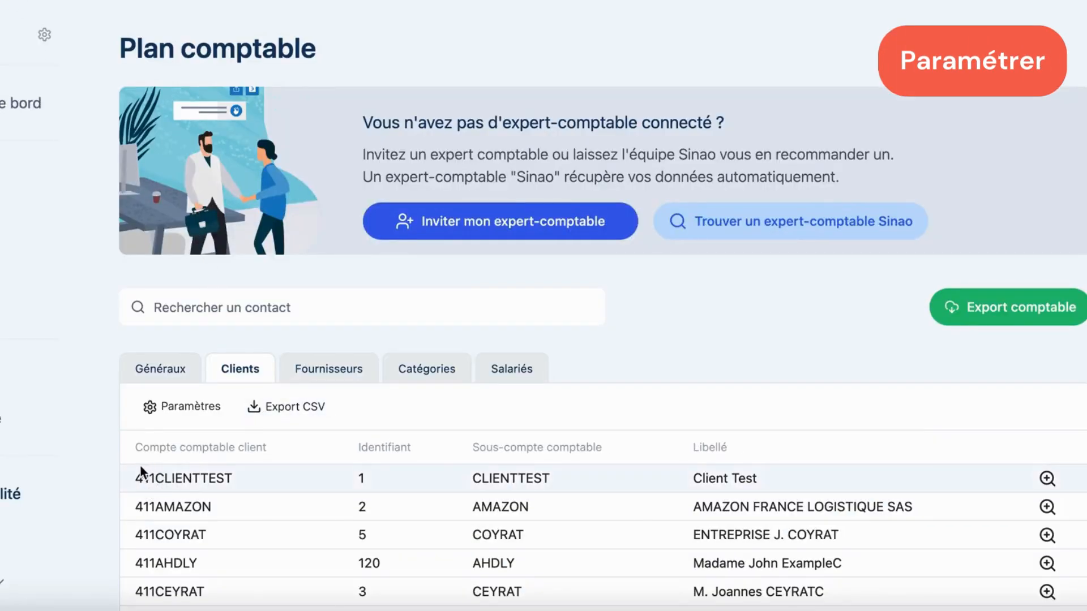
Step: Give client 42 the sub-account code BTRUAND
{"action": "scroll", "coordinate": [149, 484], "scroll_direction": "down", "scroll_amount": 6}
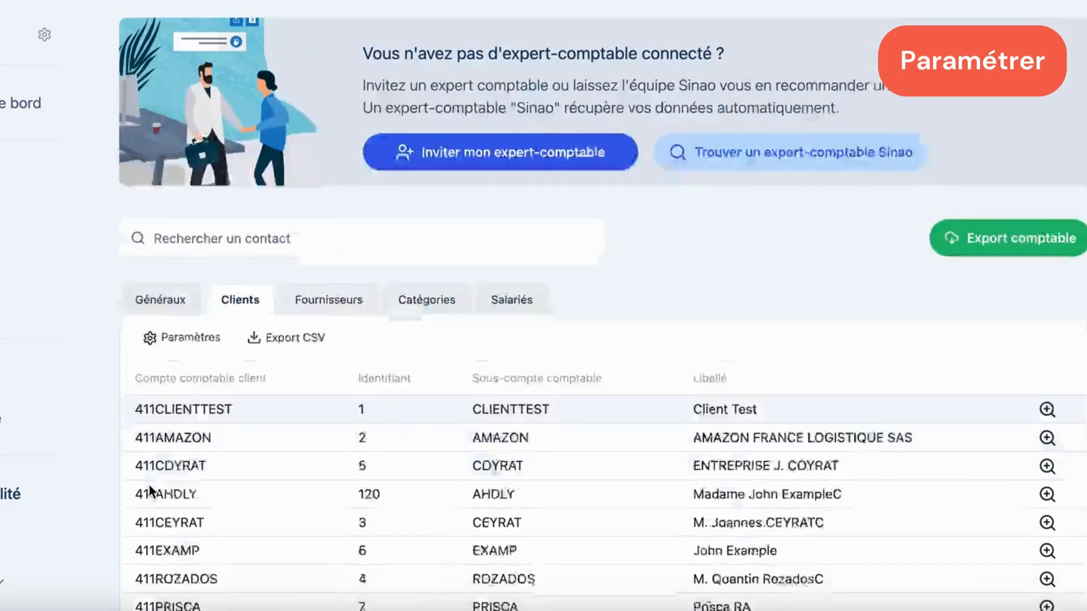
{"action": "scroll", "coordinate": [148, 483], "scroll_direction": "down", "scroll_amount": 1}
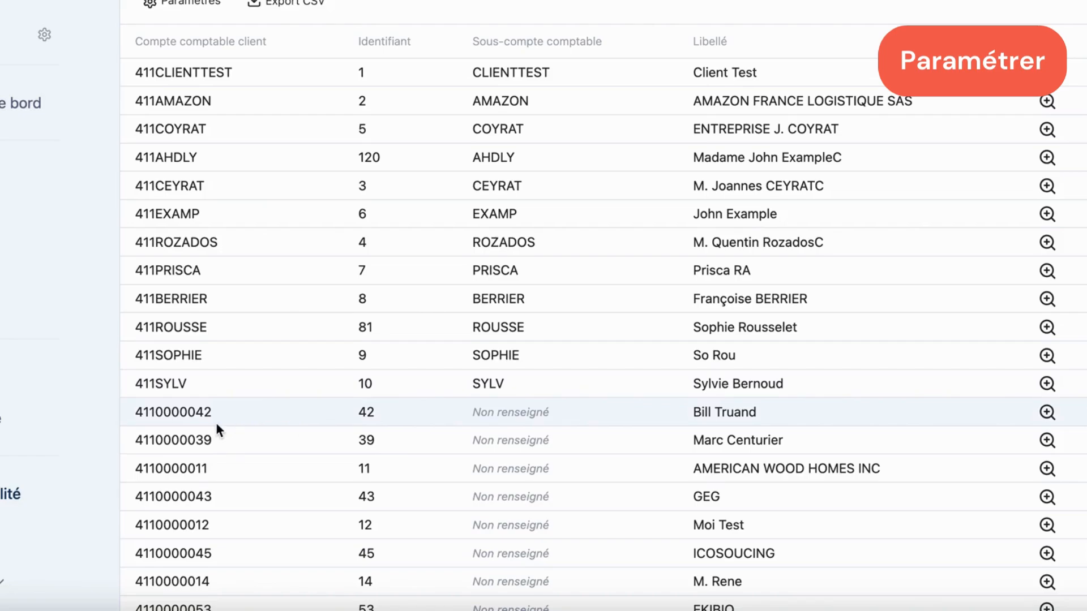
{"action": "left_click", "coordinate": [499, 417]}
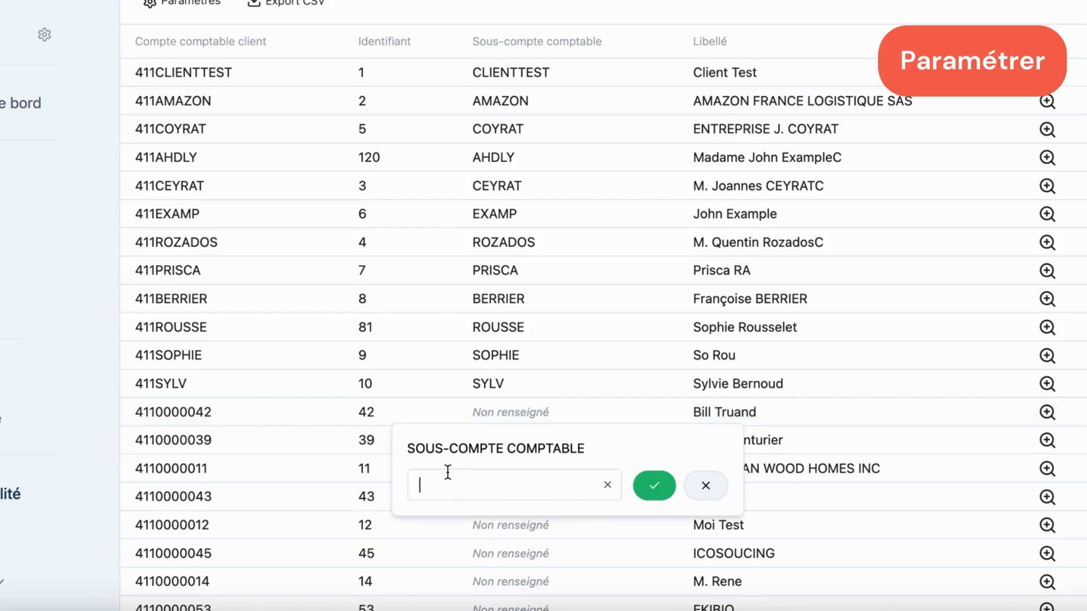
{"action": "type", "text": "BTRUAND"}
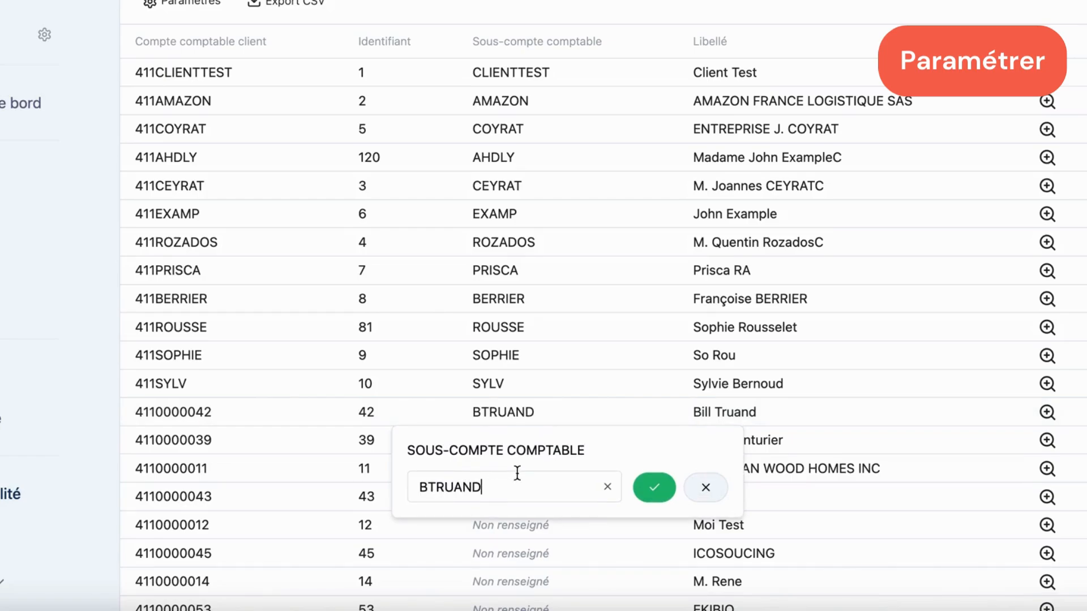
{"action": "left_click", "coordinate": [649, 491]}
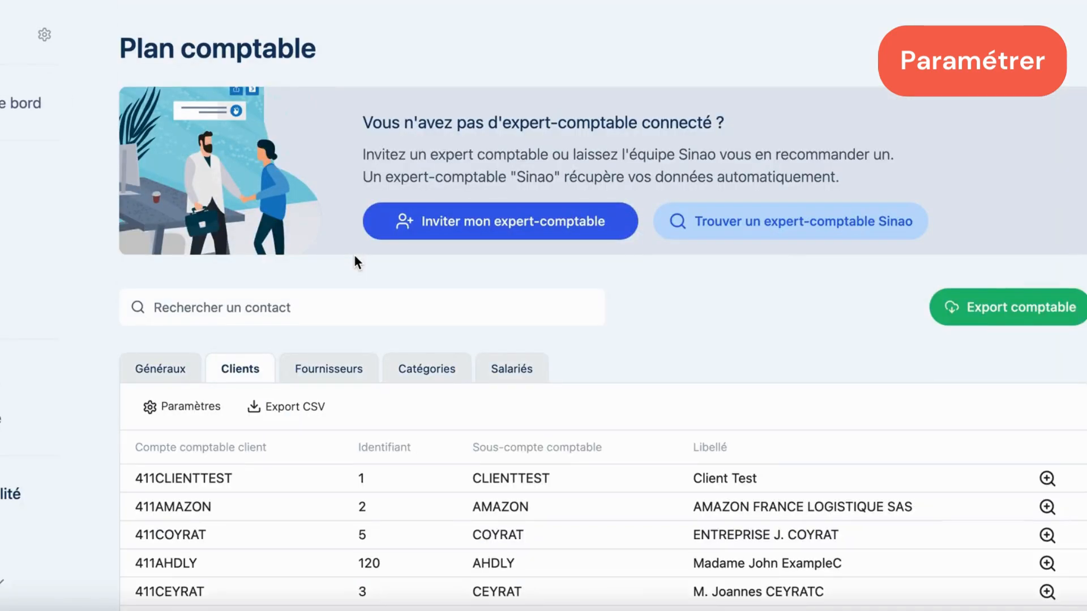
{"action": "scroll", "coordinate": [355, 258], "scroll_direction": "down", "scroll_amount": 10}
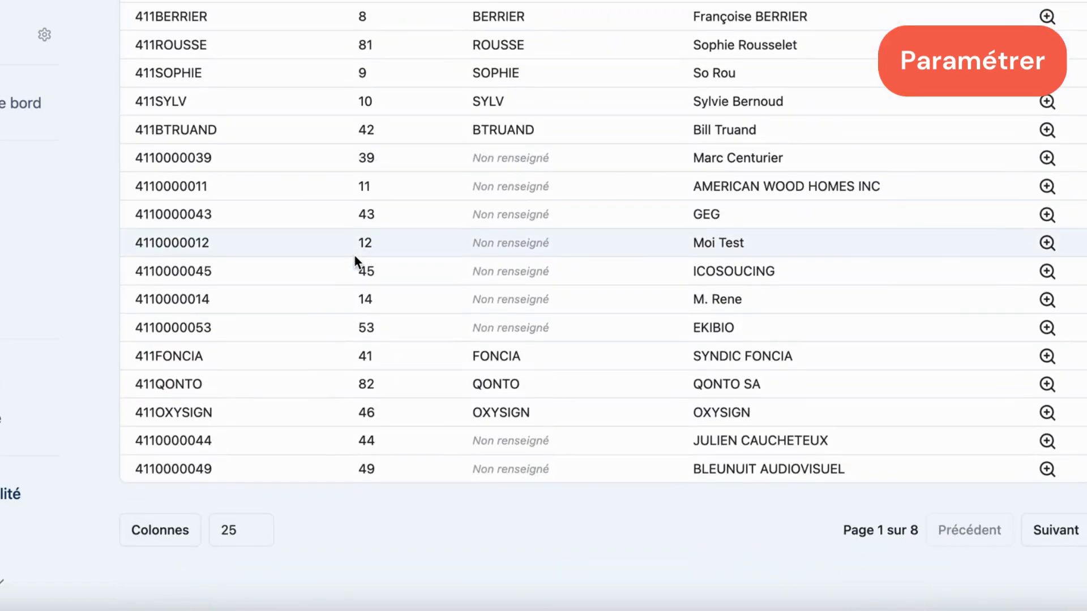
{"action": "left_click", "coordinate": [508, 159]}
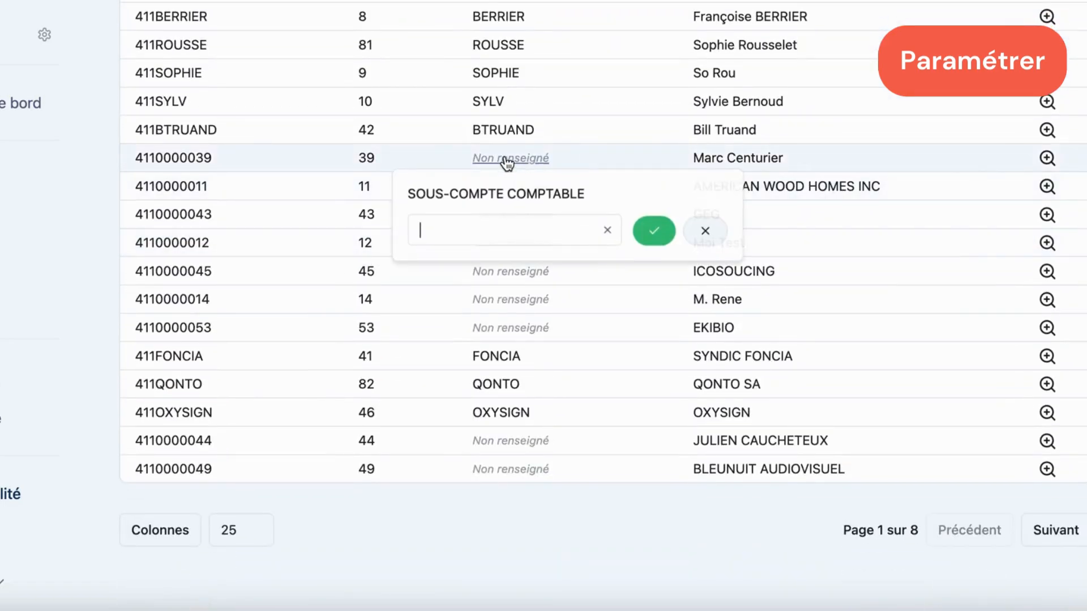
{"action": "type", "text": "m"}
{"action": "key", "text": "BackSpace"}
{"action": "type", "text": "MA"}
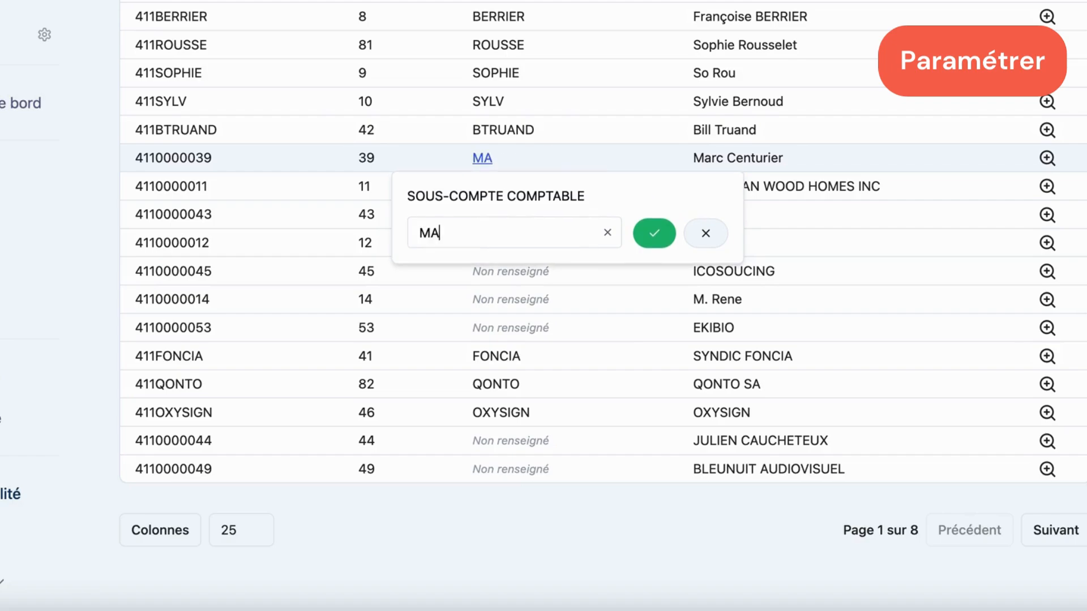
{"action": "type", "text": "RCCENTURIE"}
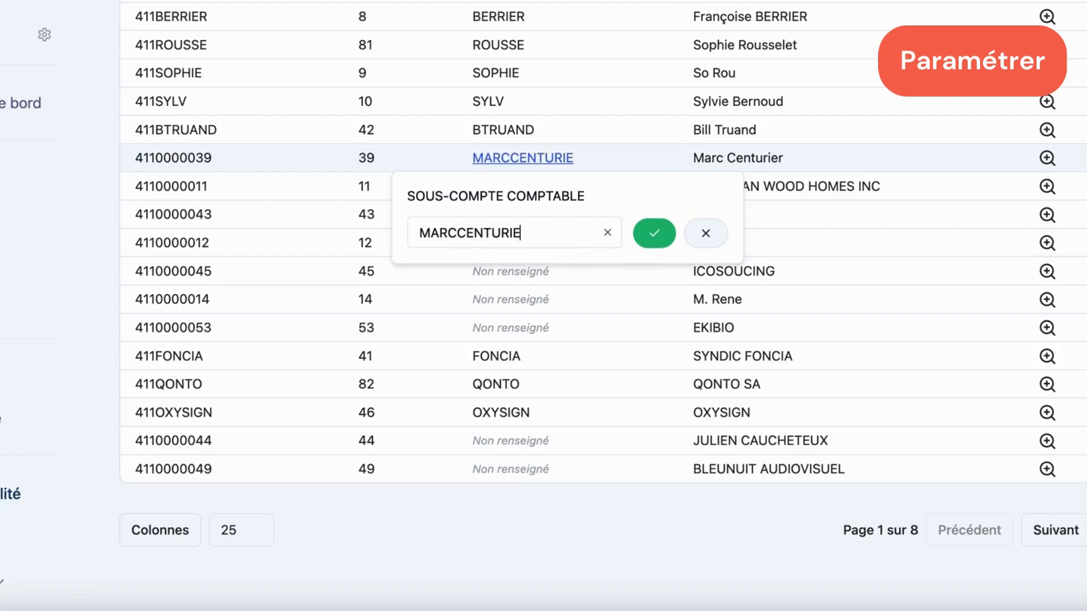
{"action": "left_click", "coordinate": [654, 233]}
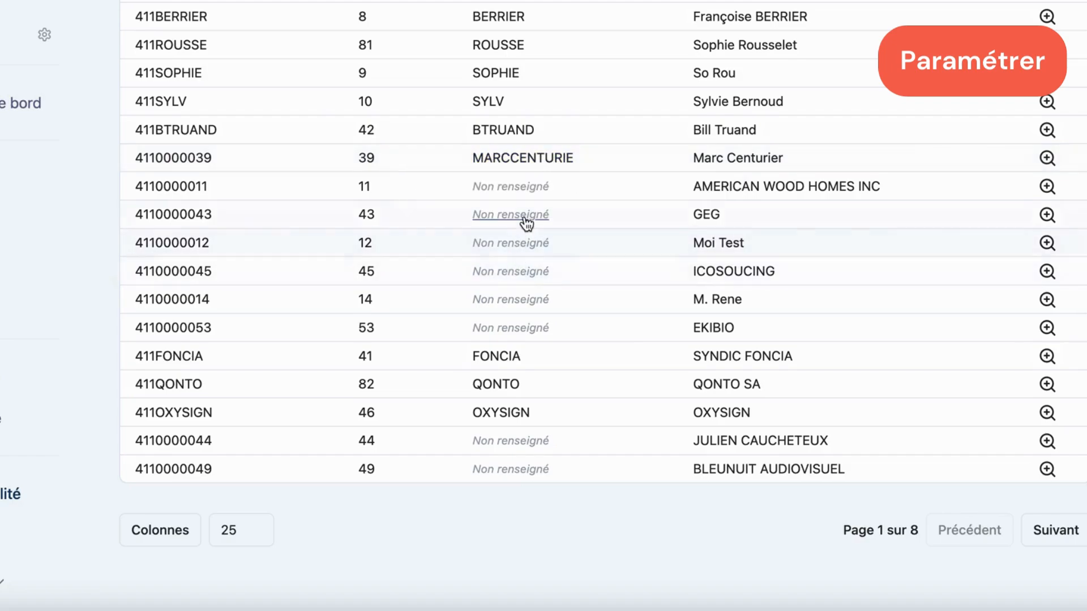
{"action": "left_click", "coordinate": [519, 193]}
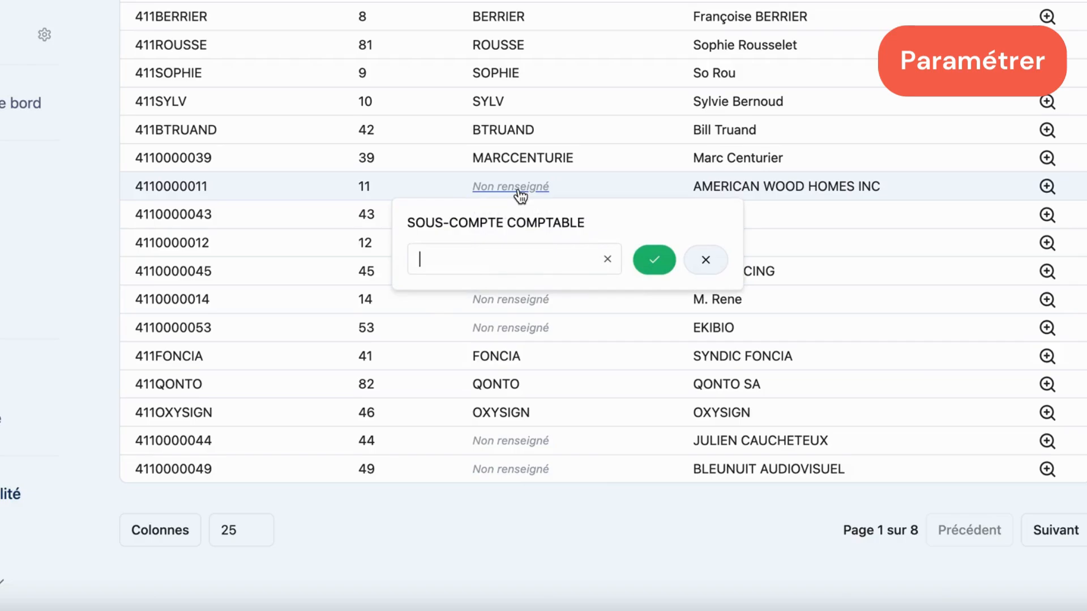
{"action": "type", "text": "AMERICANW"}
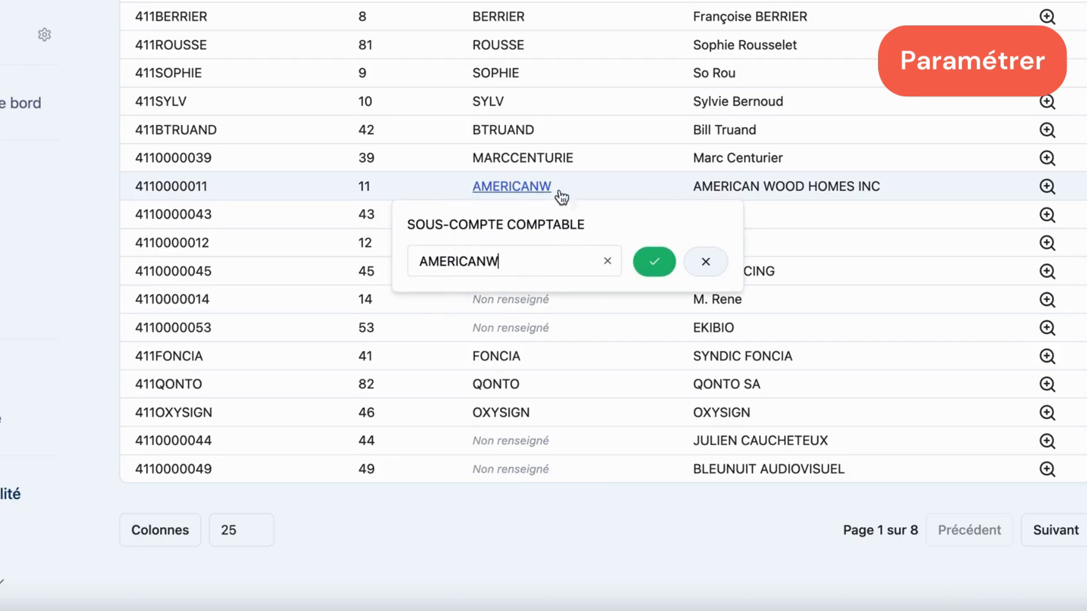
{"action": "left_click", "coordinate": [652, 265]}
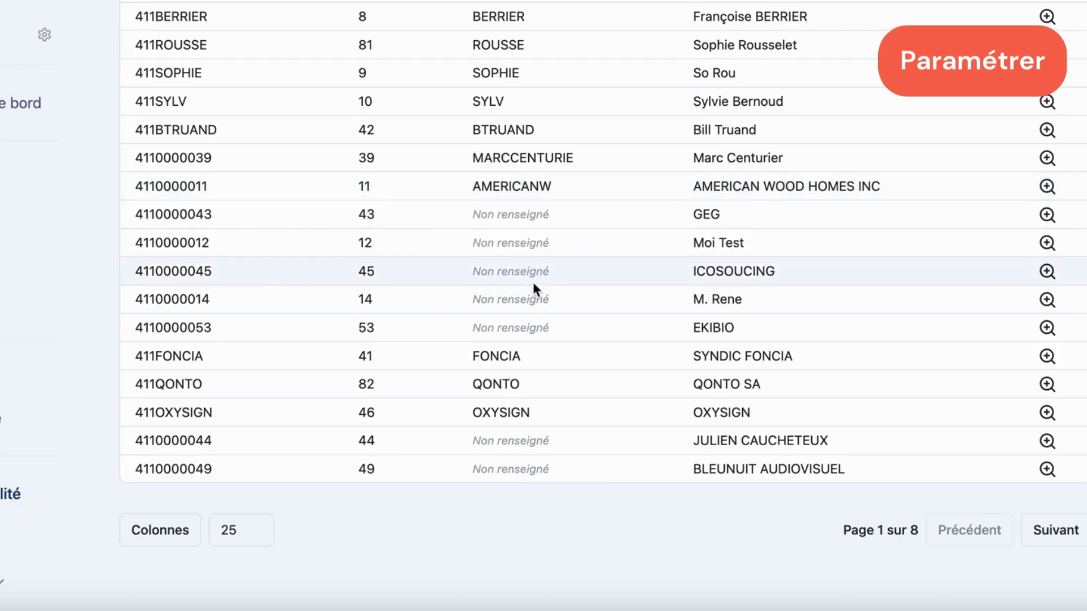
Step: Set sub-accounts GEG for client GEG and MOITEST for client Moi Test
{"action": "left_click", "coordinate": [521, 217]}
{"action": "type", "text": "G"}
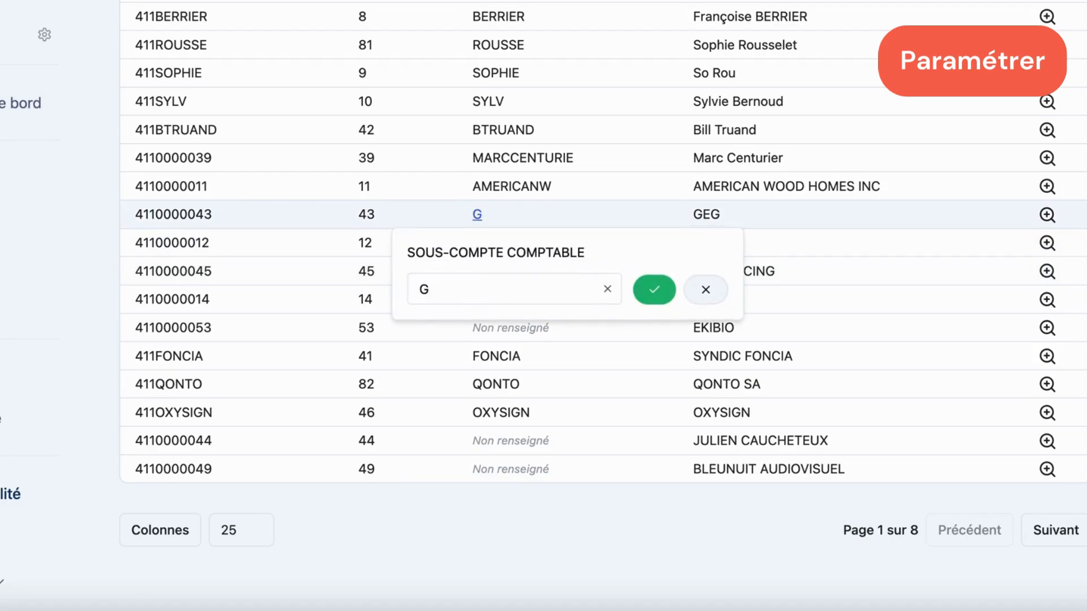
{"action": "type", "text": "EG"}
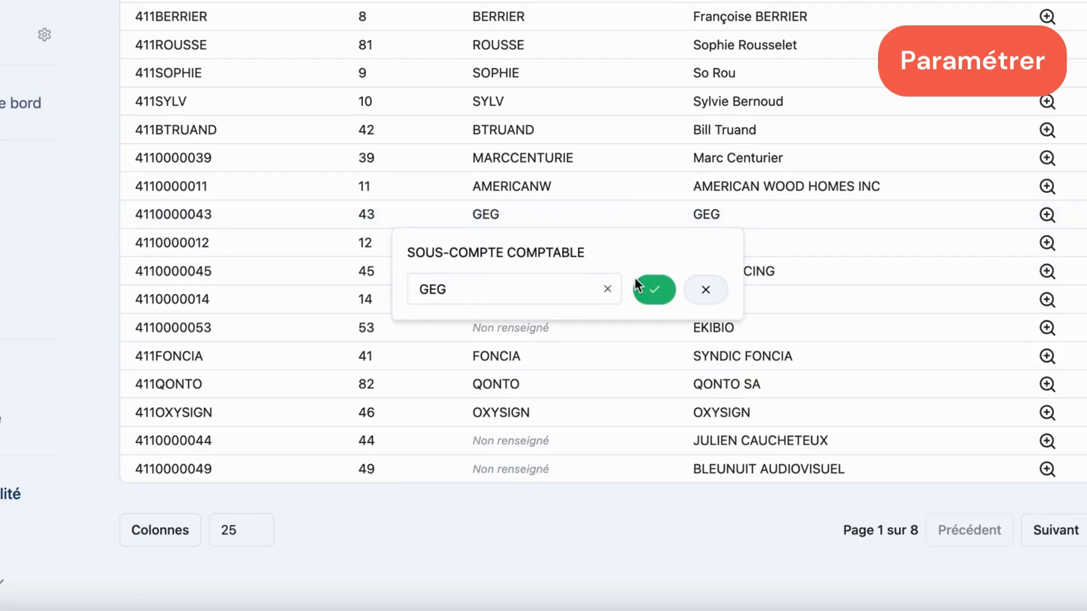
{"action": "left_click", "coordinate": [644, 289]}
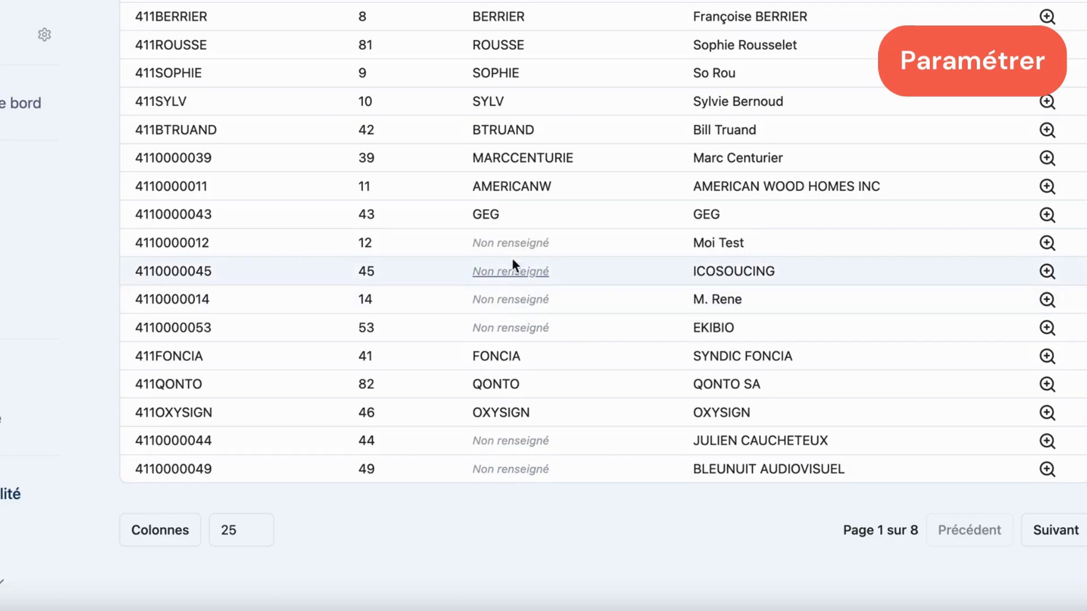
{"action": "left_click", "coordinate": [503, 244]}
{"action": "type", "text": "MOITEST"}
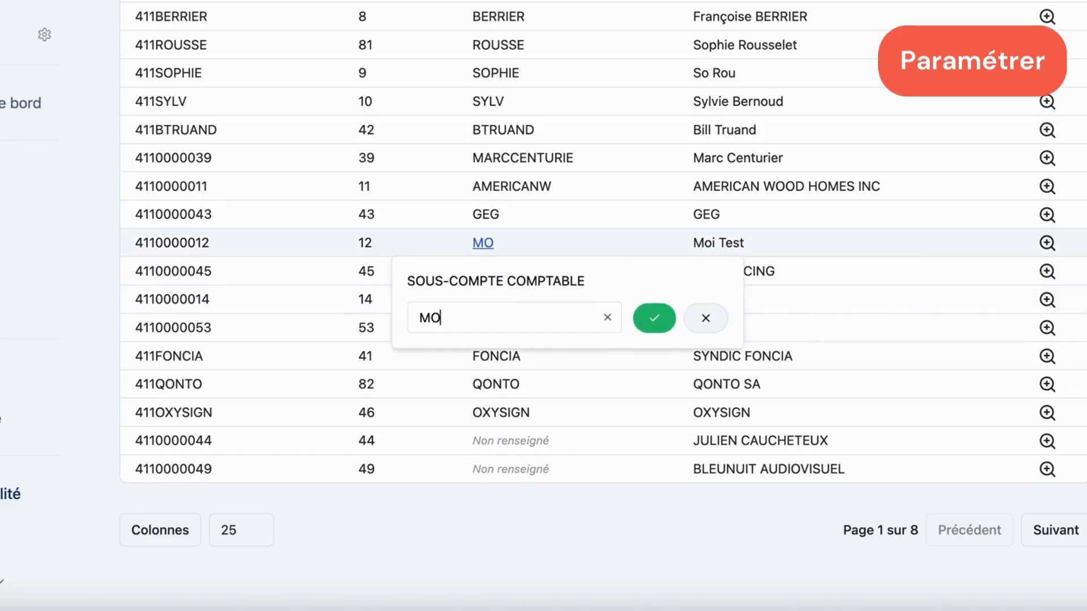
{"action": "left_click", "coordinate": [645, 323]}
{"action": "scroll", "coordinate": [645, 329], "scroll_direction": "up", "scroll_amount": 3}
{"action": "scroll", "coordinate": [645, 328], "scroll_direction": "up", "scroll_amount": 10}
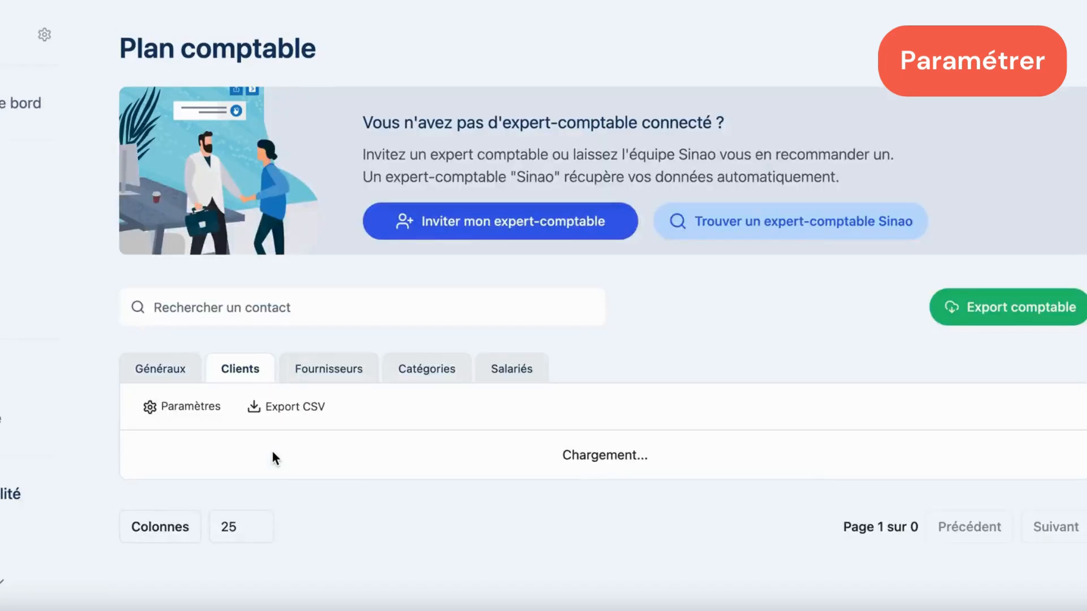
{"action": "scroll", "coordinate": [271, 450], "scroll_direction": "down", "scroll_amount": 8}
{"action": "scroll", "coordinate": [272, 457], "scroll_direction": "down", "scroll_amount": 5}
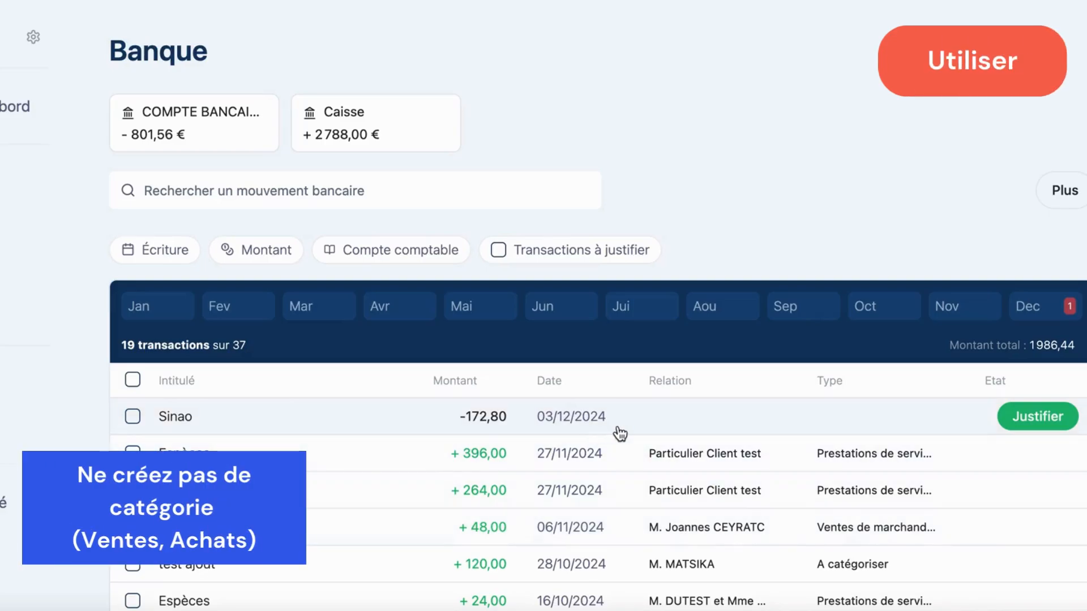
Step: Start justifying the -172,80 Sinao transaction, trying an accounting category search for 'Fourni'
{"action": "left_click", "coordinate": [1008, 421]}
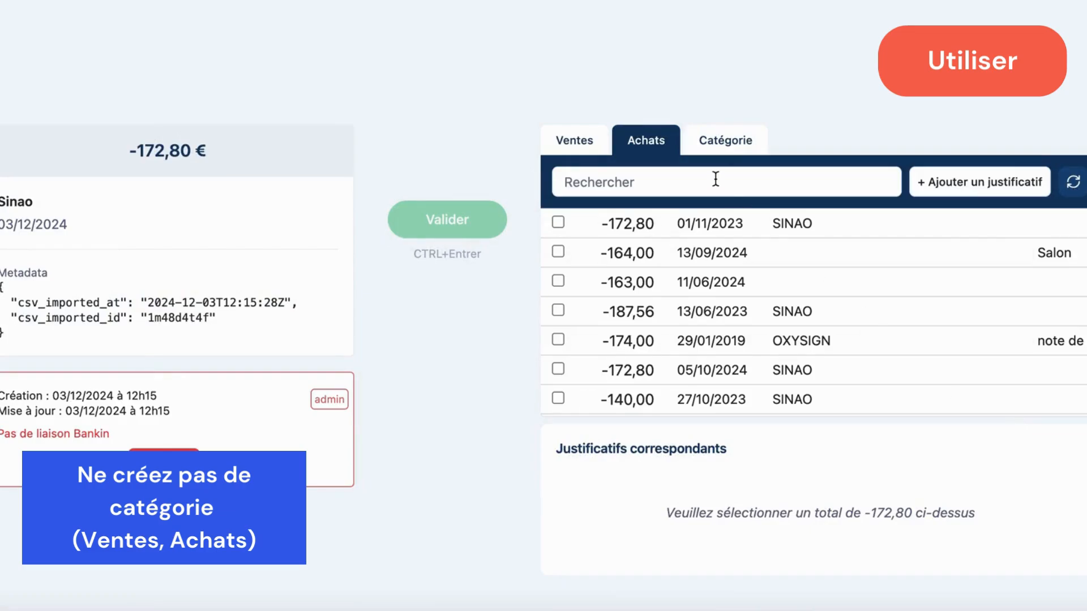
{"action": "left_click", "coordinate": [712, 149]}
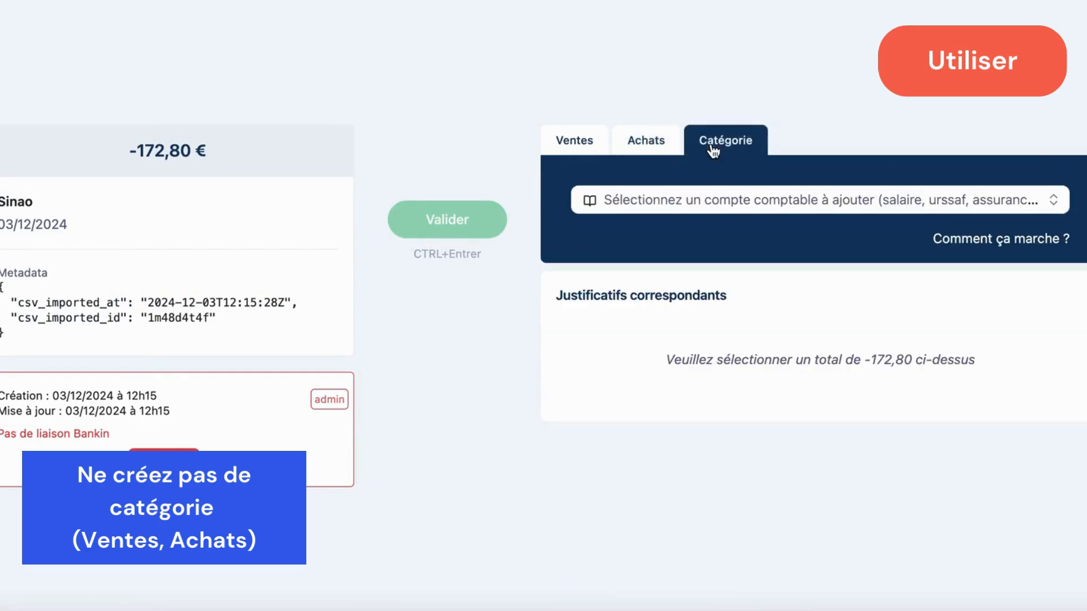
{"action": "left_click", "coordinate": [653, 204]}
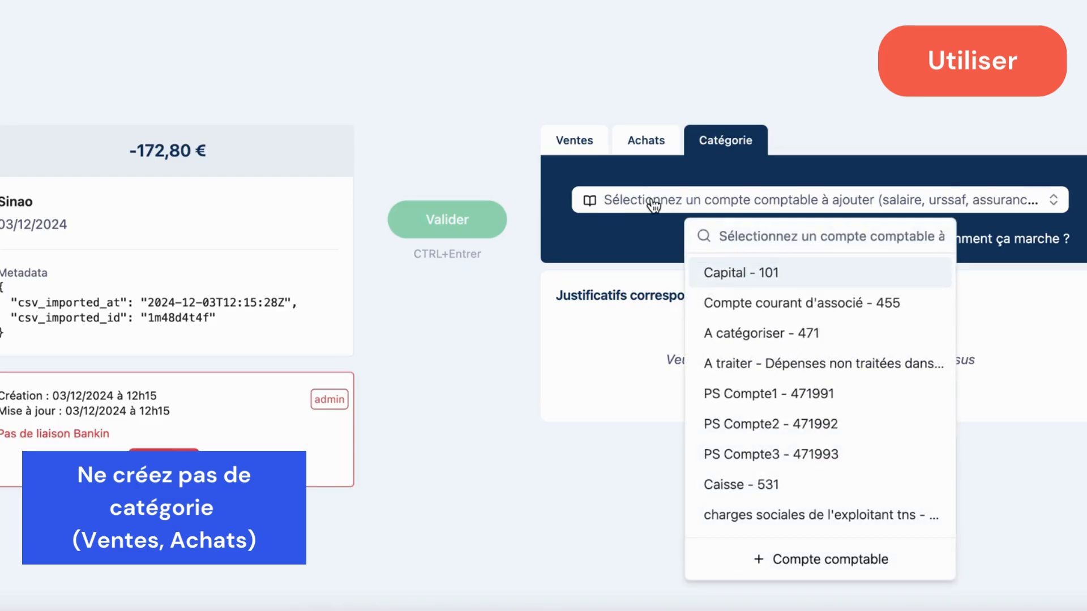
{"action": "type", "text": "Fourni"}
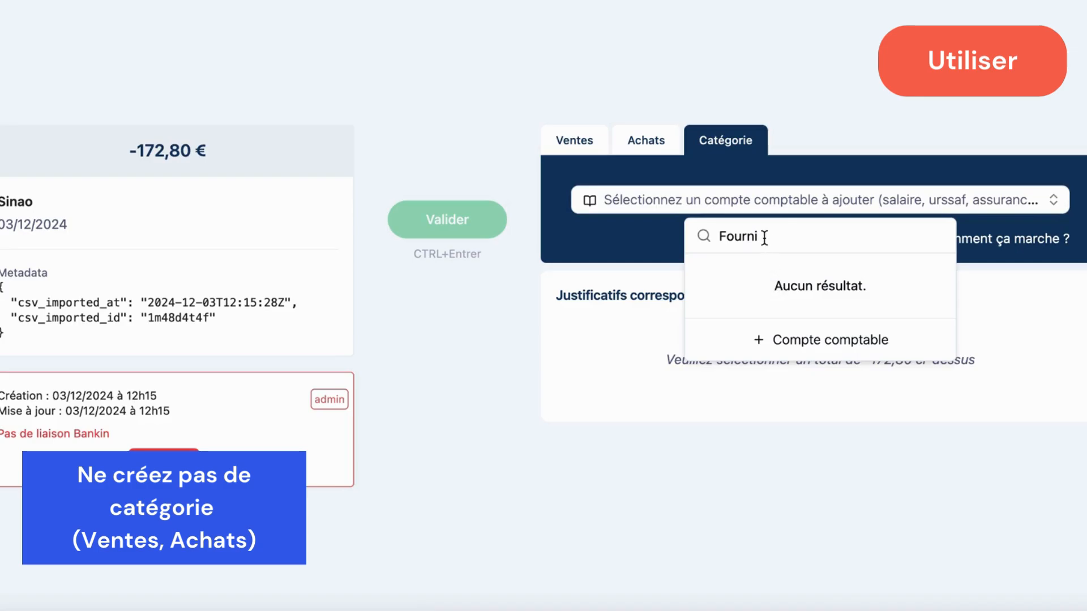
{"action": "left_click_drag", "start_coordinate": [763, 237], "coordinate": [702, 241]}
{"action": "key", "text": "BackSpace"}
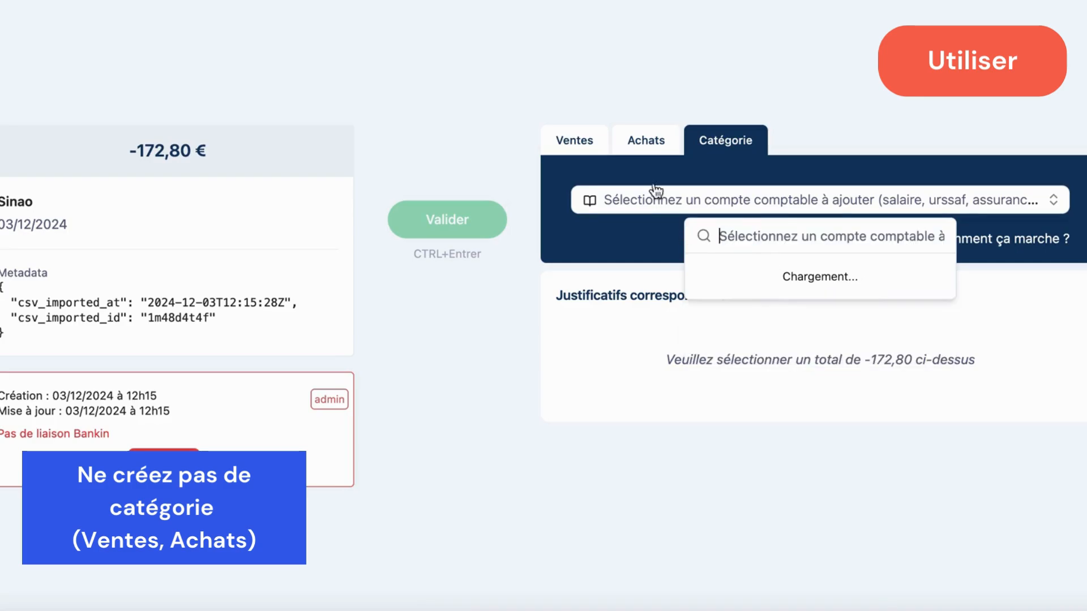
Step: Justify the transaction with the 01/11/2023 SINAO purchase and review its details
{"action": "left_click", "coordinate": [637, 148]}
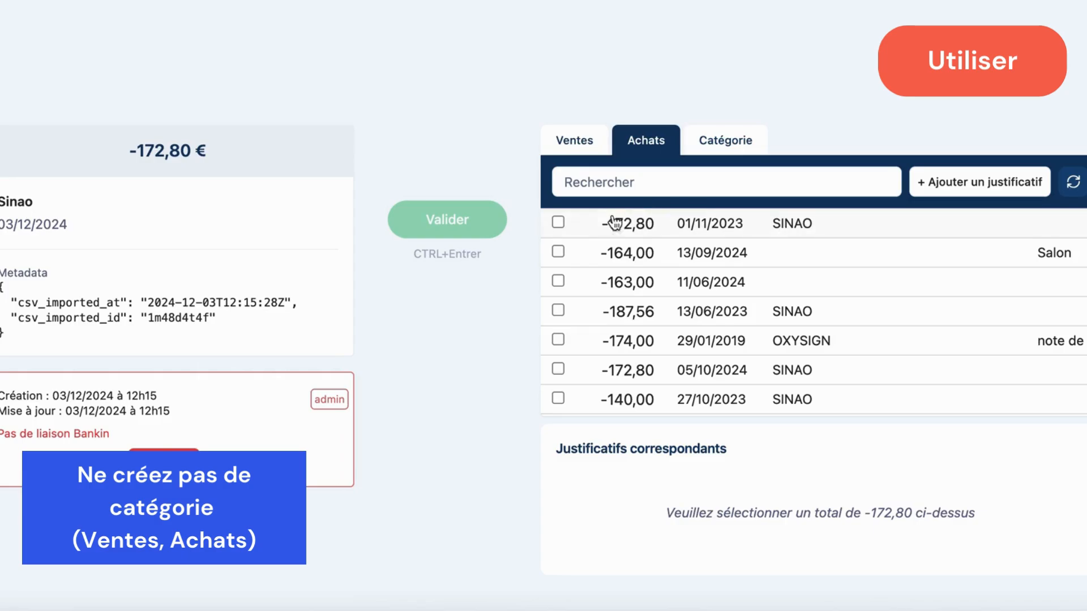
{"action": "left_click", "coordinate": [558, 222]}
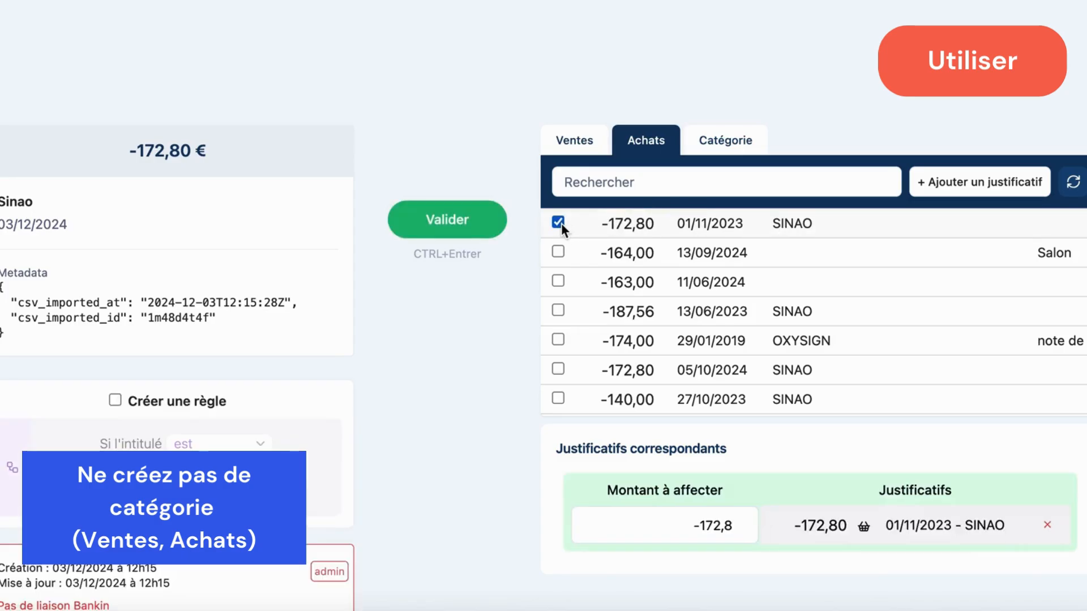
{"action": "left_click", "coordinate": [466, 228]}
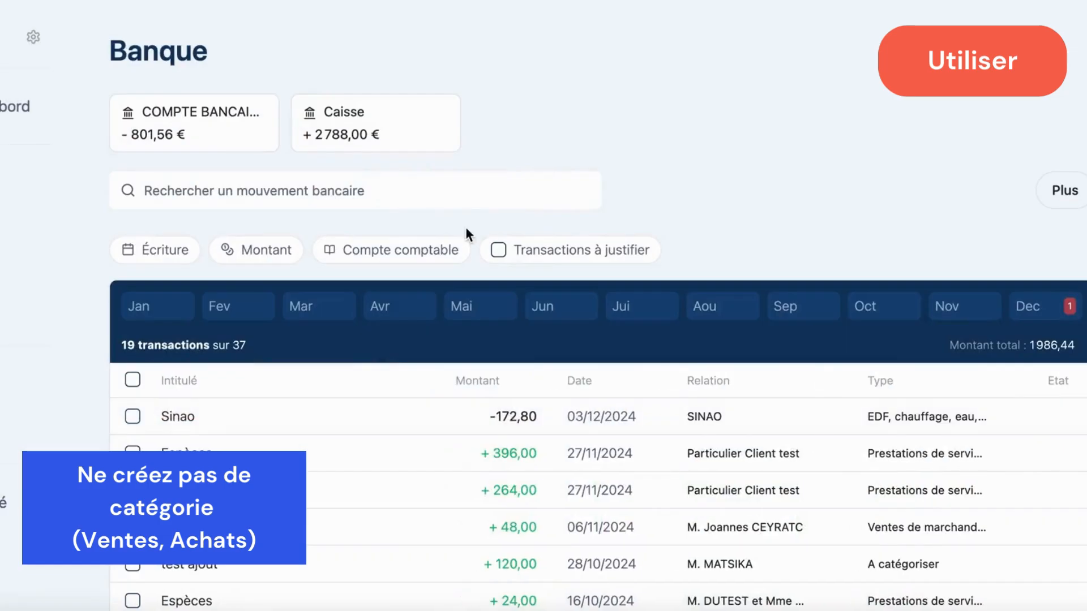
{"action": "left_click", "coordinate": [453, 423]}
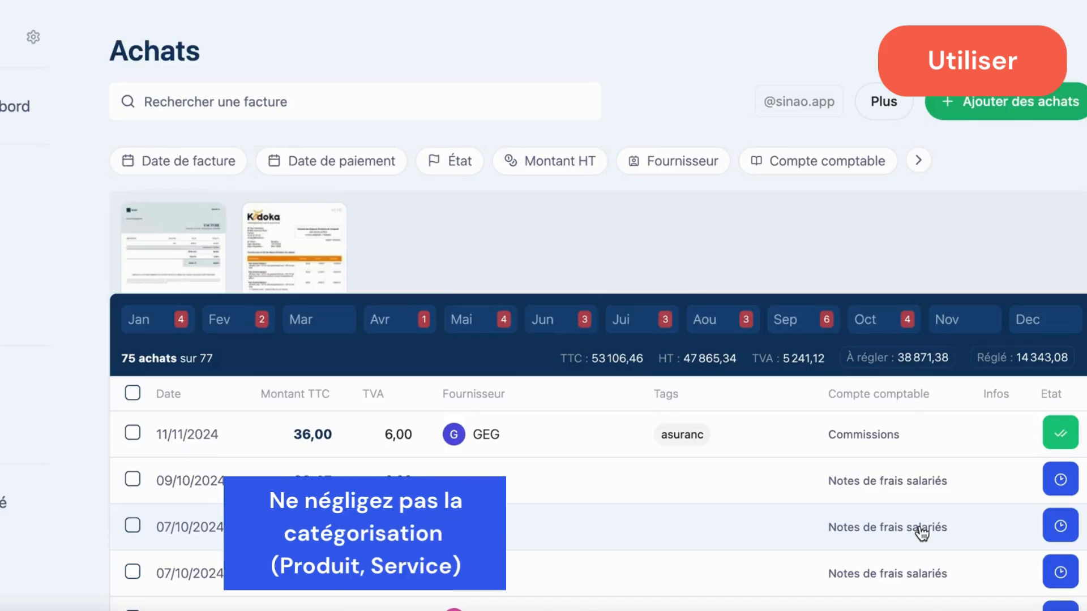
{"action": "scroll", "coordinate": [922, 534], "scroll_direction": "down", "scroll_amount": 3}
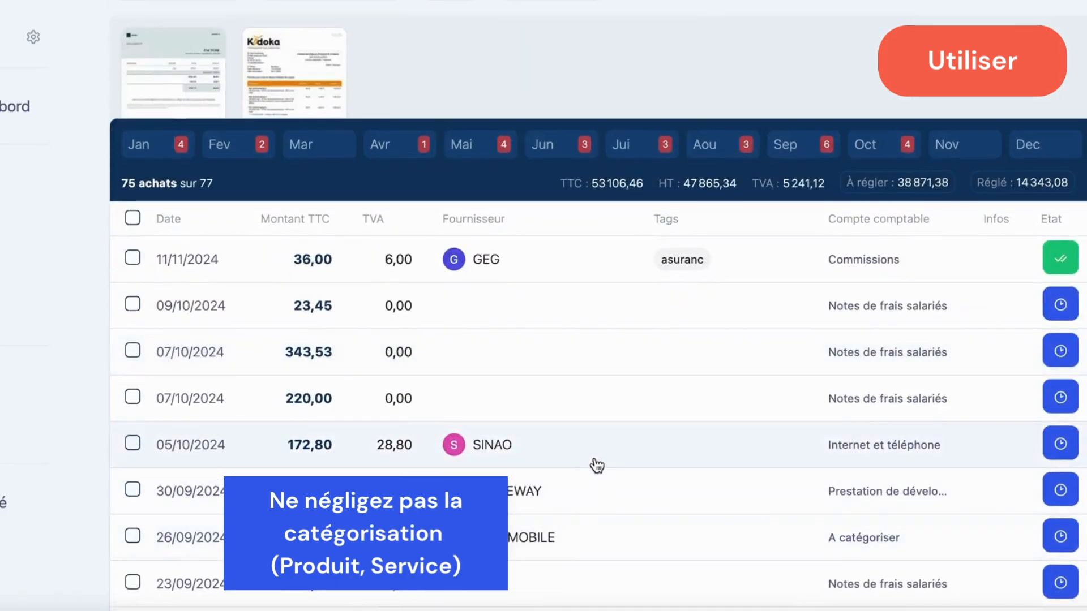
Step: Categorize the 172,80 € SINAO purchase as a service and validate it
{"action": "left_click", "coordinate": [614, 454]}
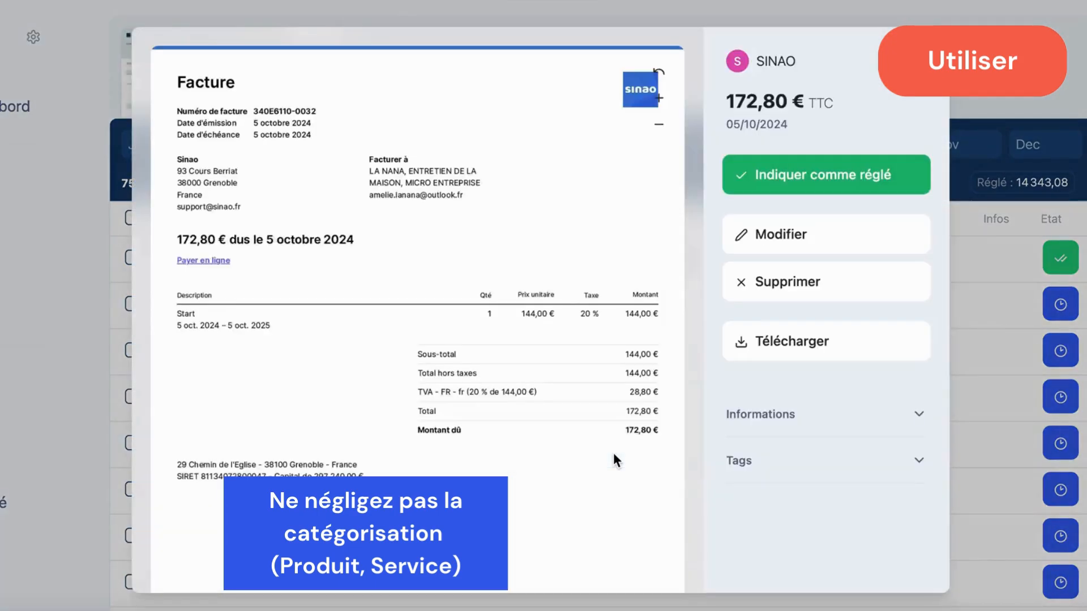
{"action": "left_click", "coordinate": [777, 255]}
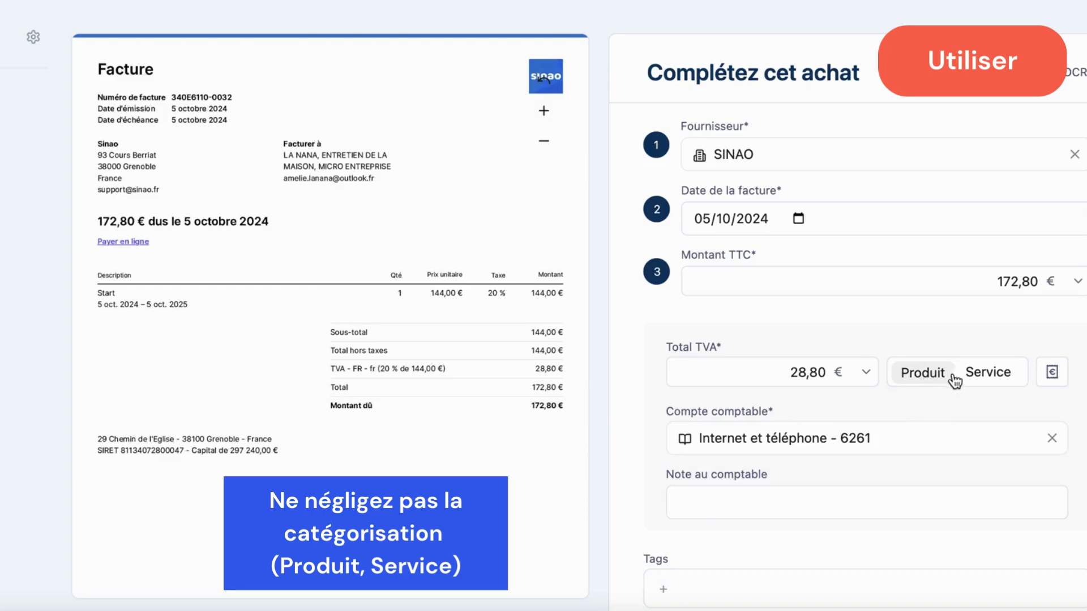
{"action": "left_click", "coordinate": [969, 378]}
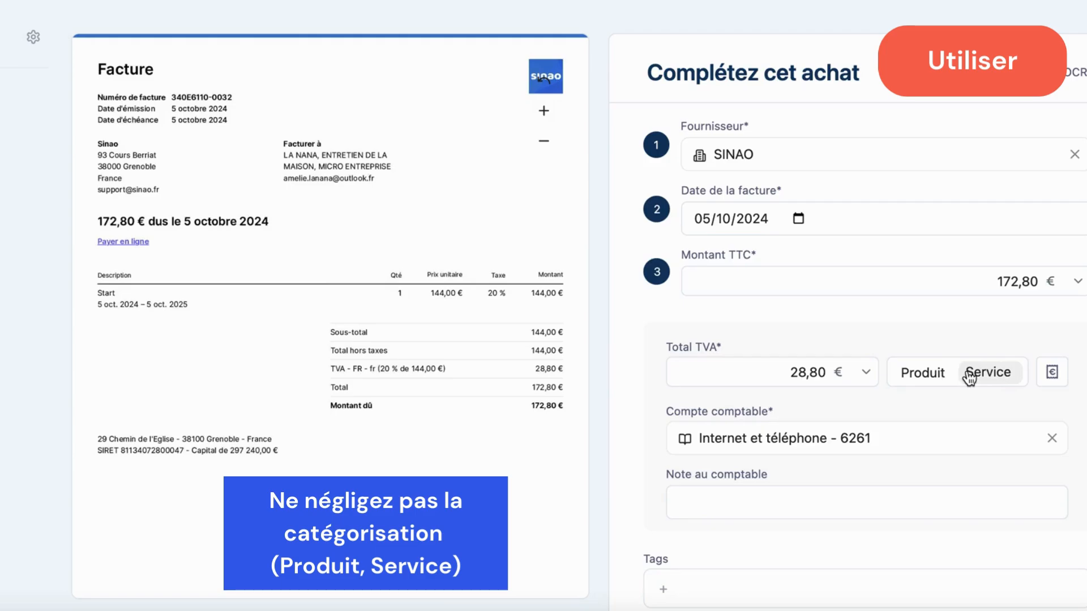
{"action": "scroll", "coordinate": [968, 378], "scroll_direction": "down", "scroll_amount": 3}
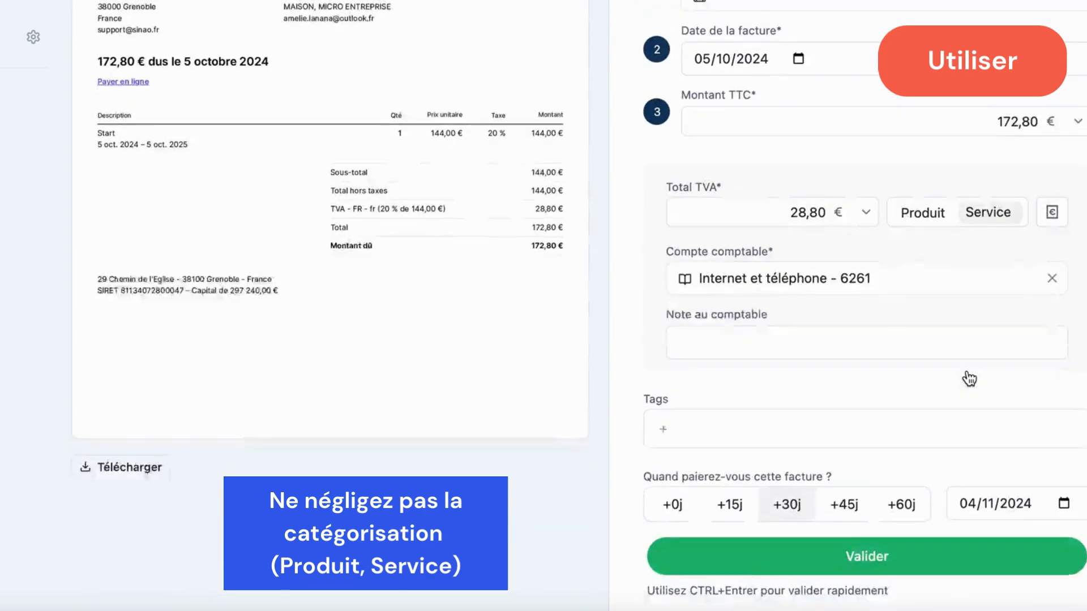
{"action": "left_click", "coordinate": [895, 536]}
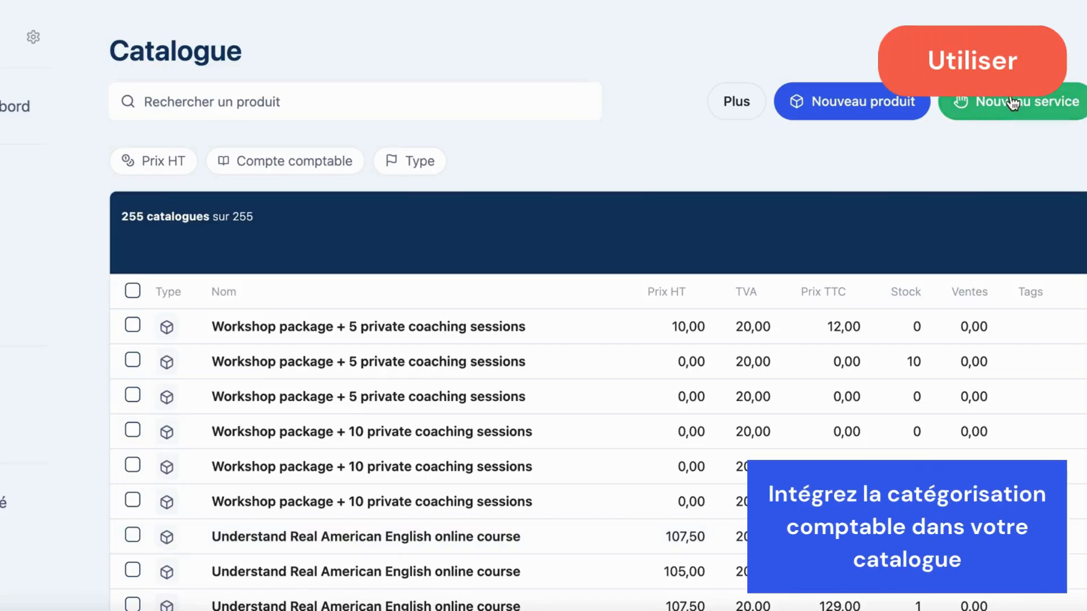
Step: Create service 'Formation à domicile', 1000 € HT, description '1 Jour', account Prestations de services
{"action": "left_click", "coordinate": [1011, 113]}
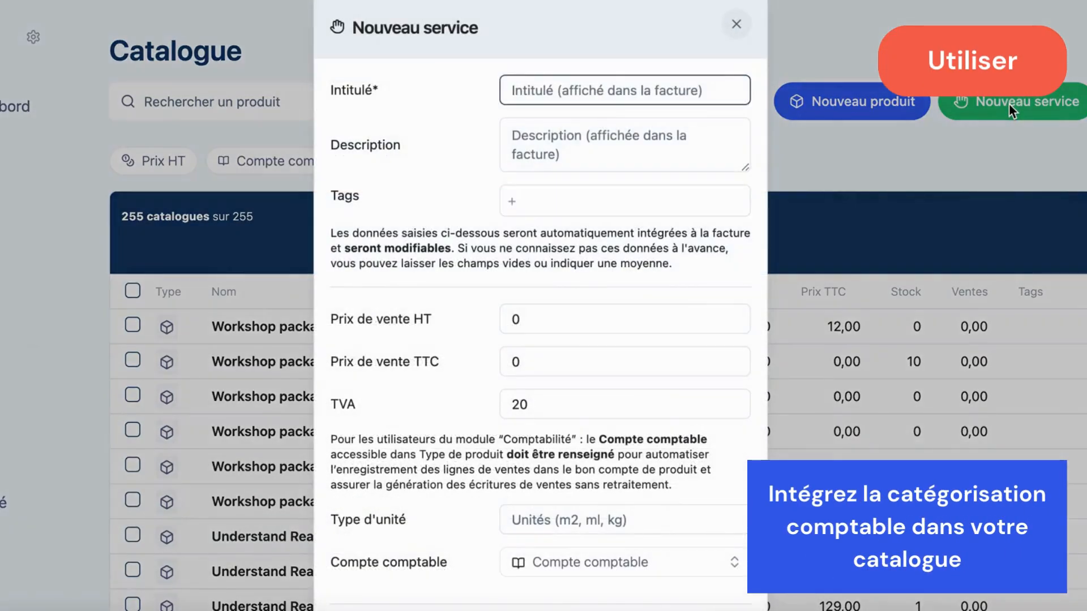
{"action": "type", "text": "Fo"}
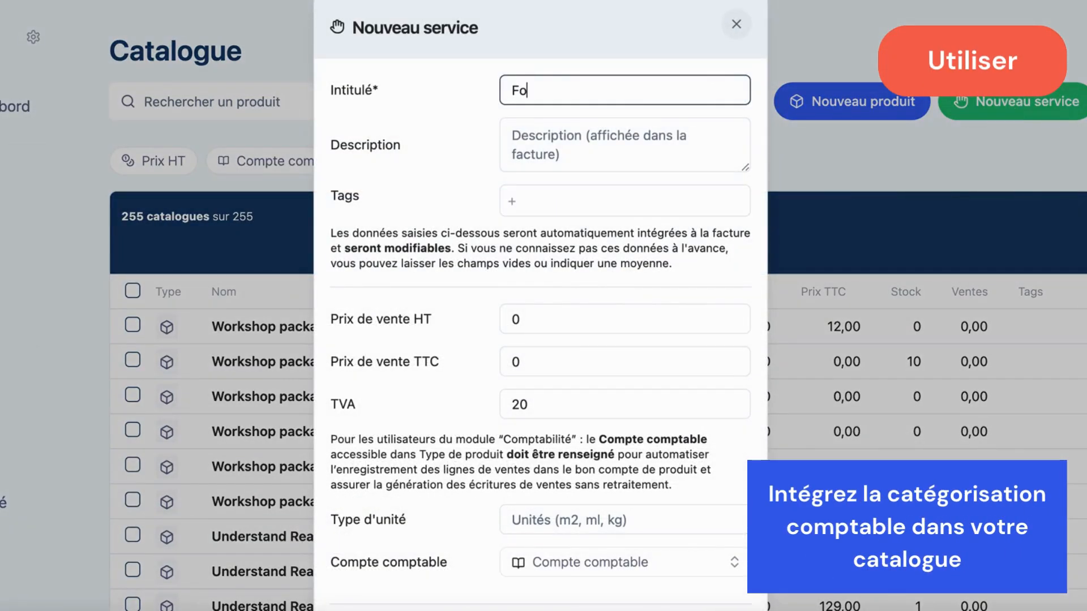
{"action": "type", "text": "rmation à "}
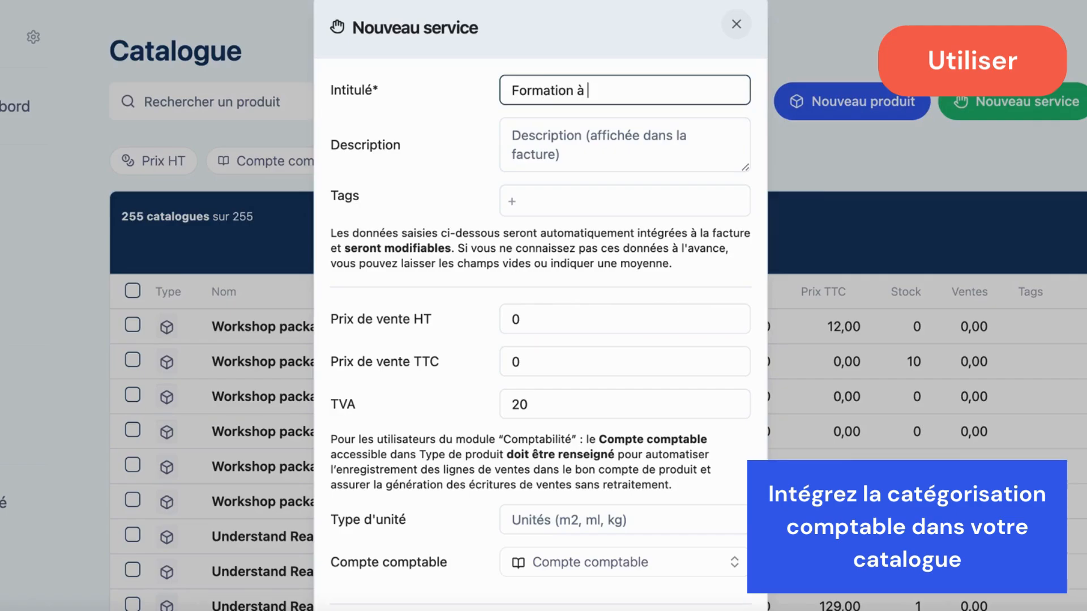
{"action": "type", "text": "domicile"}
{"action": "left_click", "coordinate": [549, 326]}
{"action": "type", "text": "1000"}
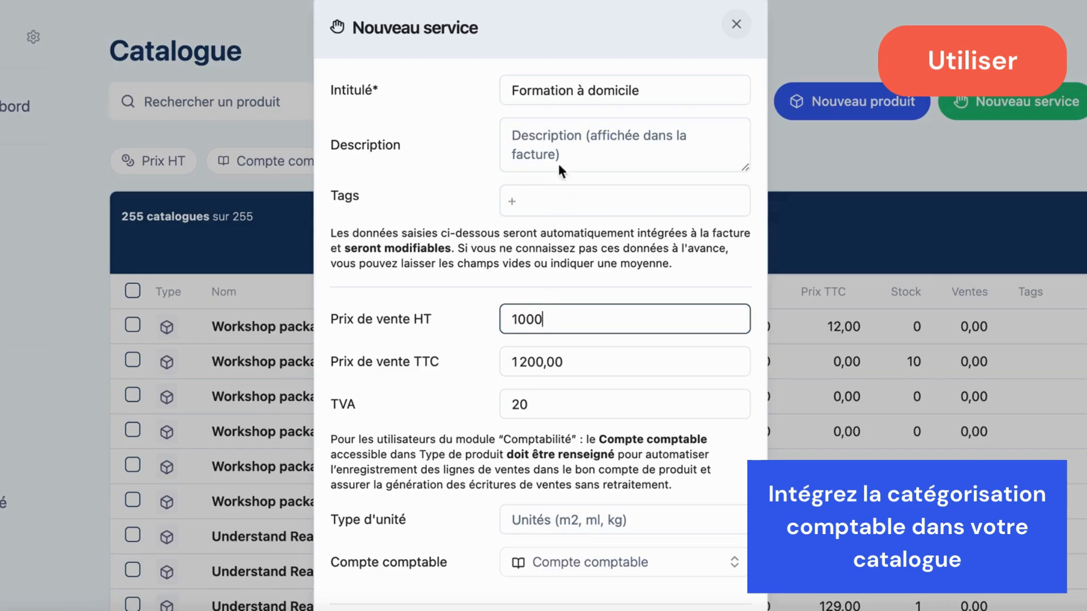
{"action": "left_click", "coordinate": [542, 135]}
{"action": "type", "text": "1"}
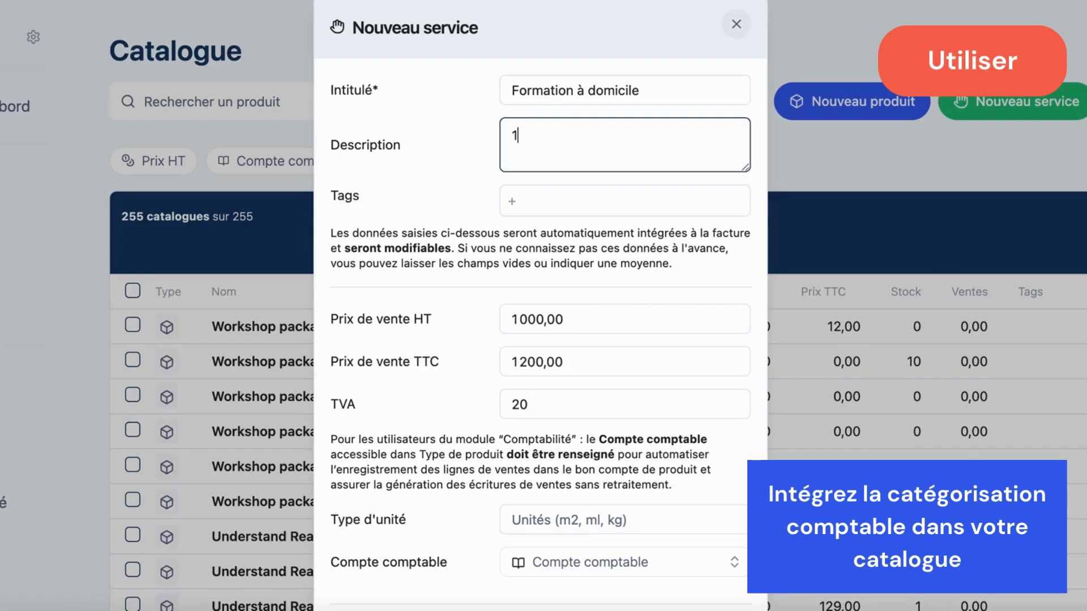
{"action": "type", "text": " Jour"}
{"action": "scroll", "coordinate": [527, 315], "scroll_direction": "down", "scroll_amount": 3}
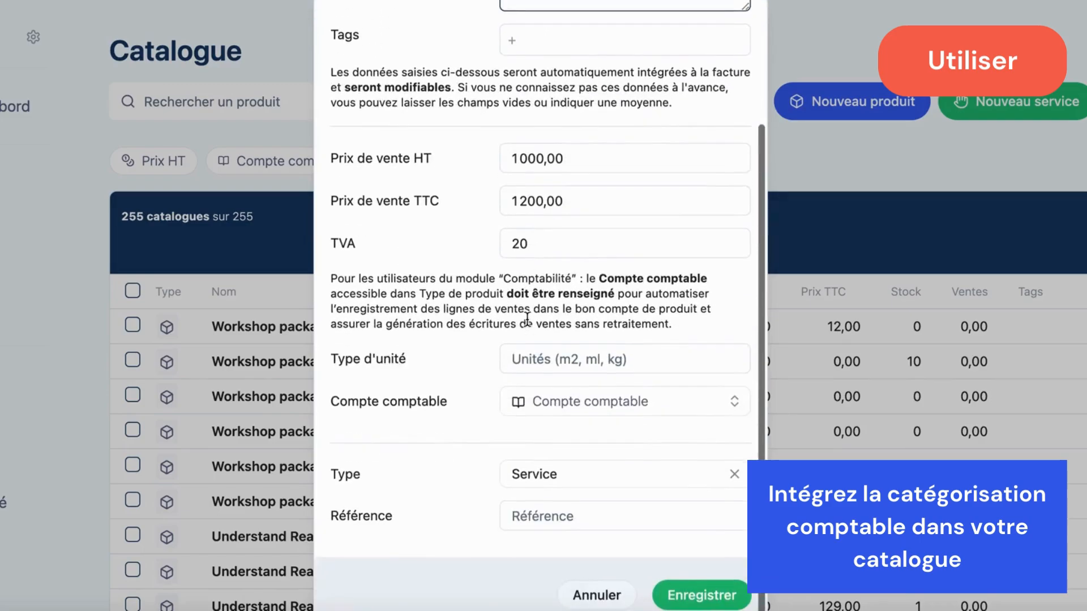
{"action": "left_click", "coordinate": [564, 417]}
{"action": "type", "text": "service"}
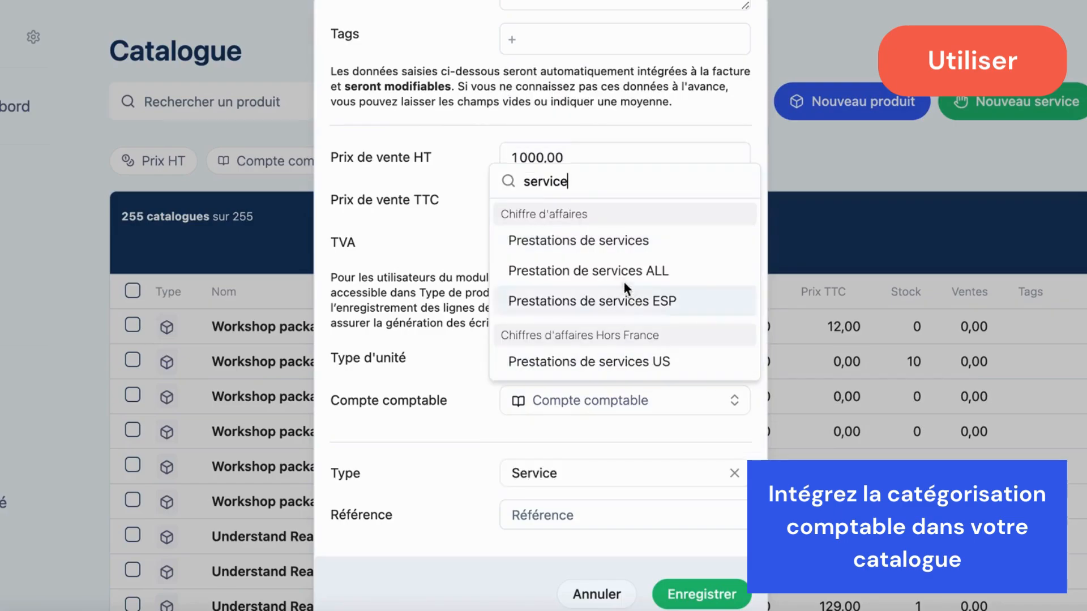
{"action": "left_click", "coordinate": [600, 244]}
{"action": "scroll", "coordinate": [600, 243], "scroll_direction": "down", "scroll_amount": 1}
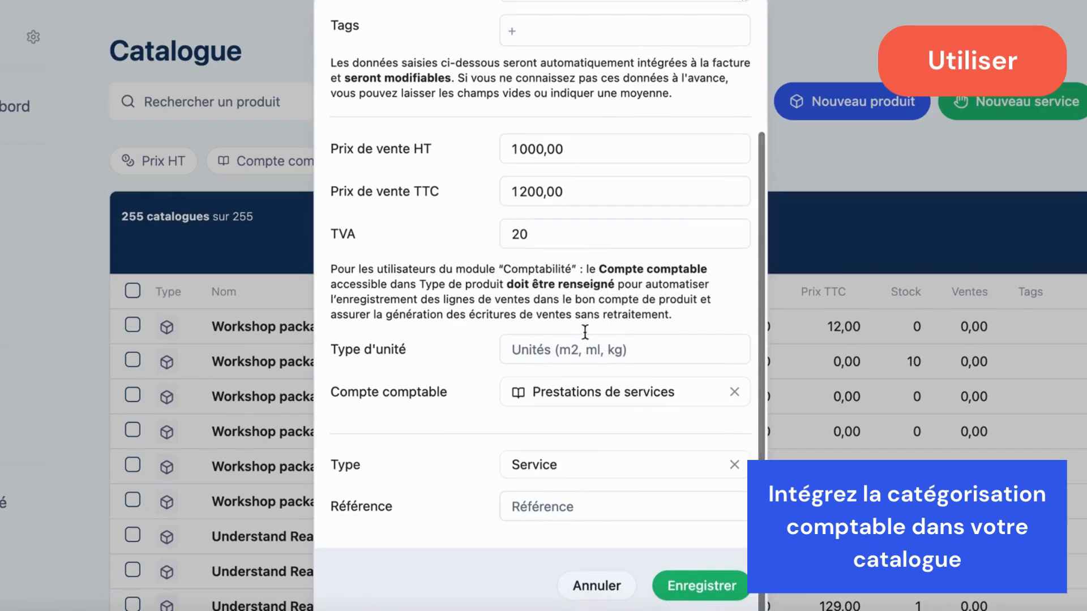
{"action": "left_click", "coordinate": [688, 585]}
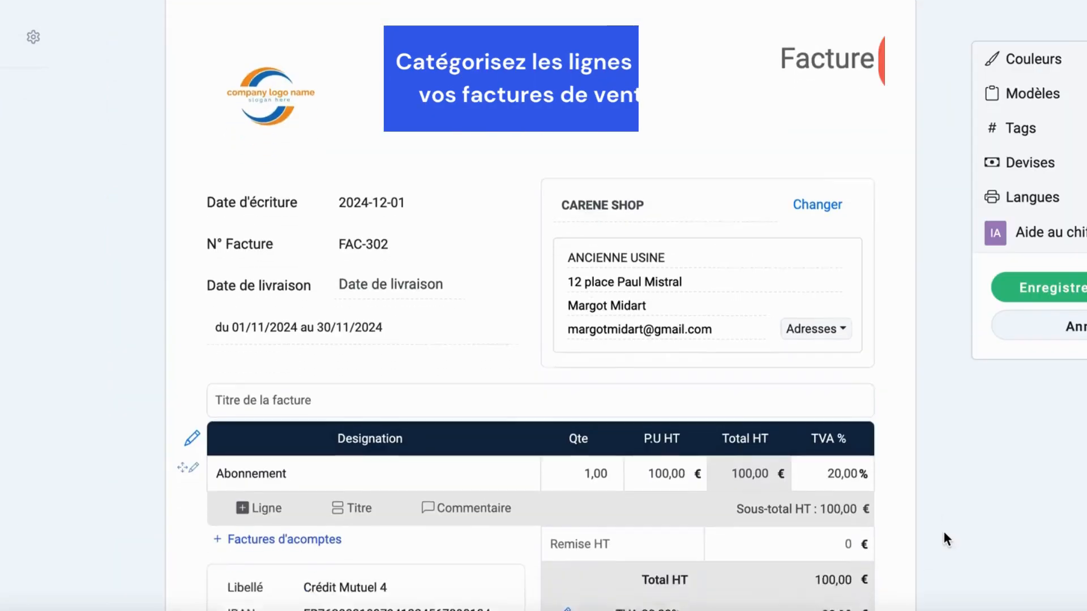
Step: Check the accounting account of the Abonnement line on invoice FAC-302
{"action": "scroll", "coordinate": [943, 539], "scroll_direction": "down", "scroll_amount": 3}
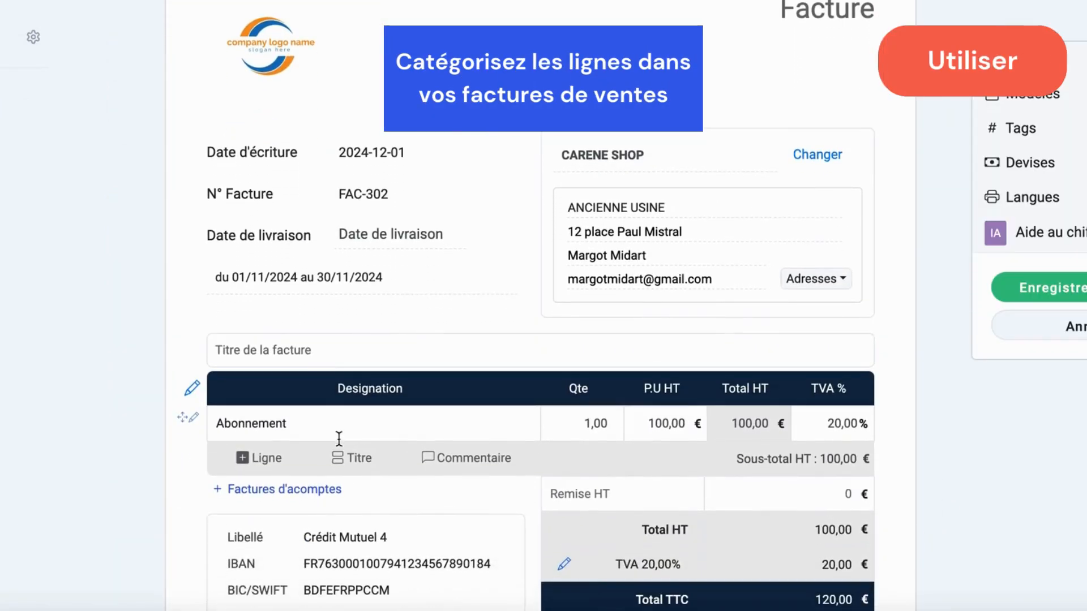
{"action": "left_click", "coordinate": [325, 426]}
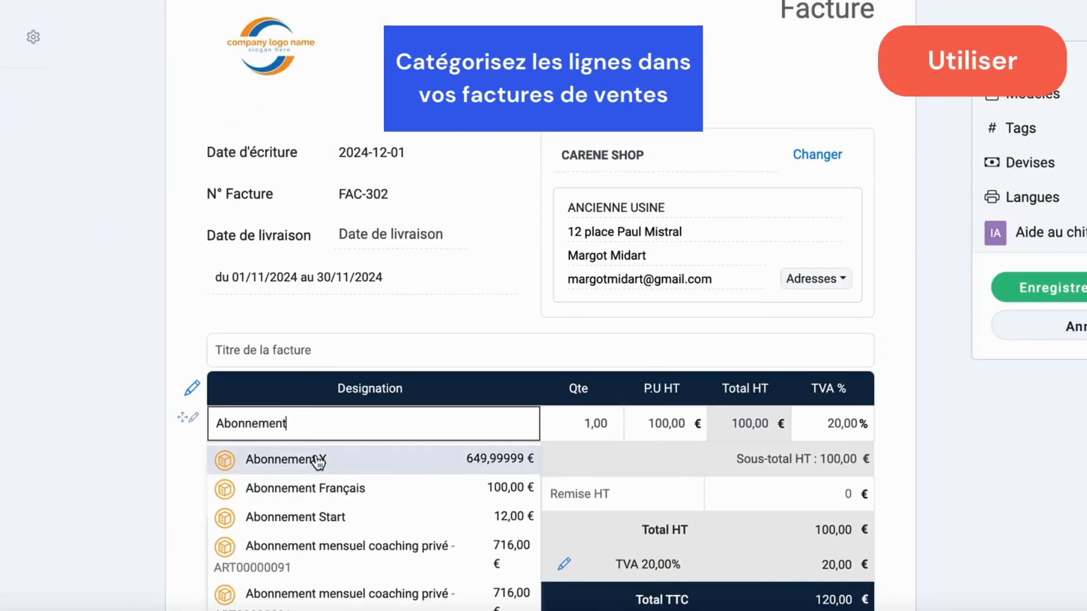
{"action": "left_click", "coordinate": [195, 419]}
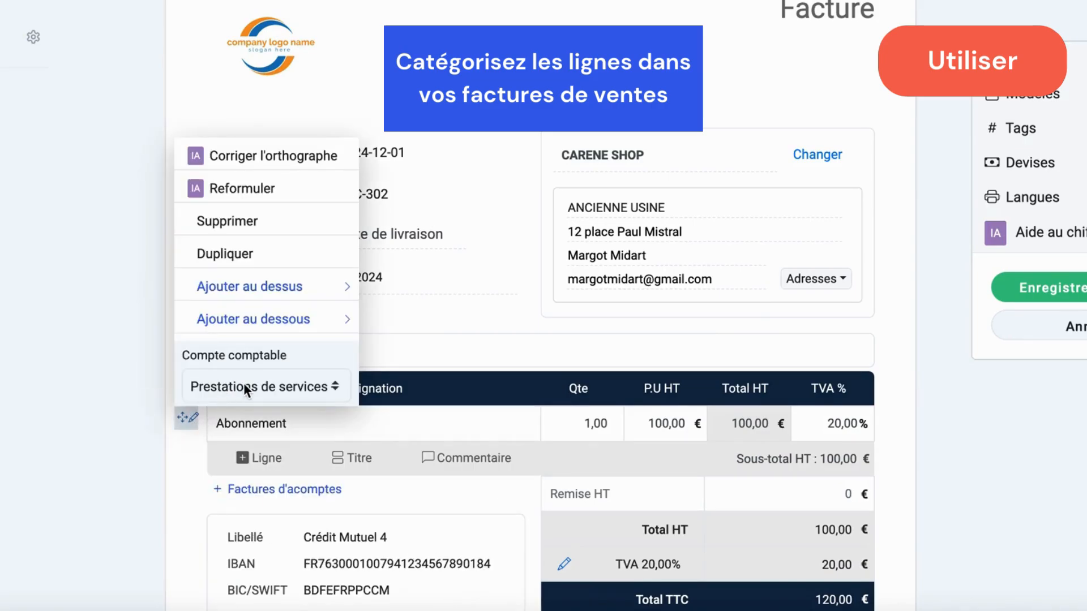
Step: Add a 'Kit de formation papier' line assigned to Ventes de produits finis
{"action": "left_click", "coordinate": [247, 463]}
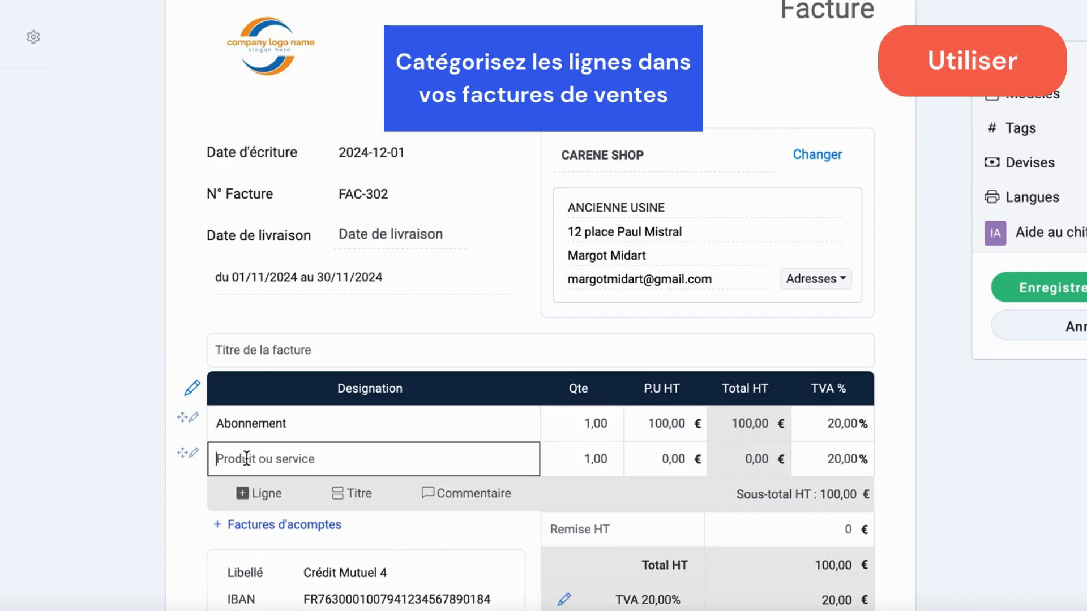
{"action": "type", "text": "Kit de formarion"}
{"action": "key", "text": "BackSpace"}
{"action": "key", "text": "BackSpace"}
{"action": "key", "text": "BackSpace"}
{"action": "type", "text": "ion papier"}
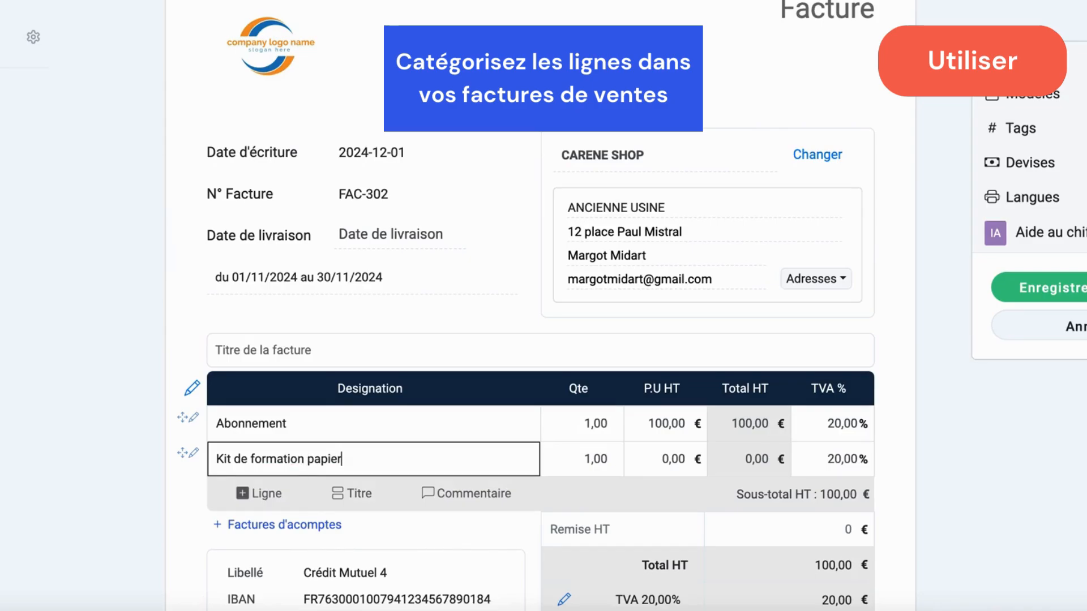
{"action": "left_click", "coordinate": [194, 453]}
{"action": "left_click", "coordinate": [209, 424]}
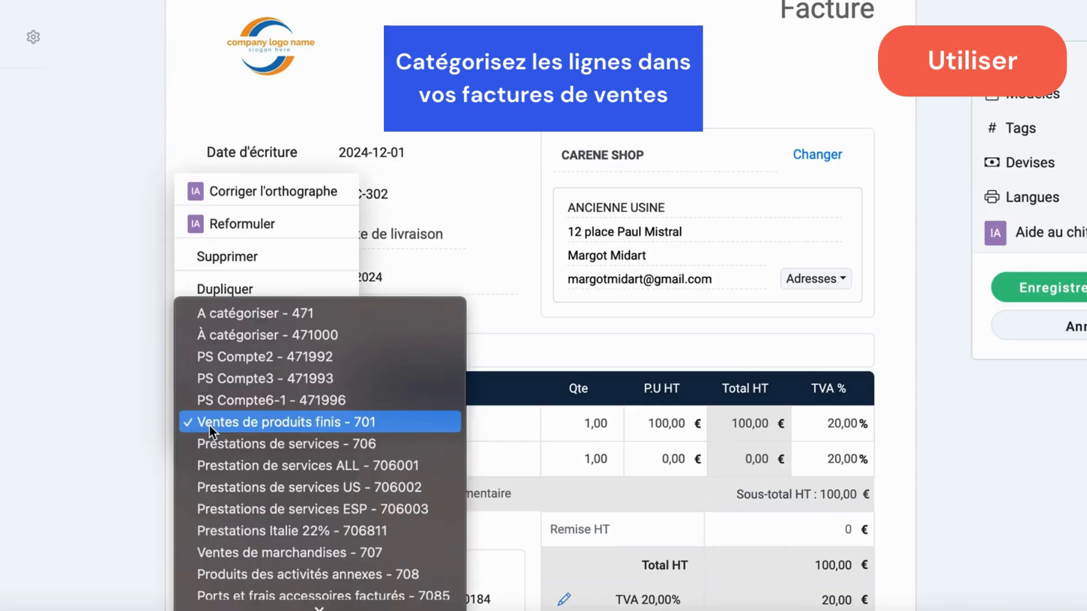
{"action": "left_click", "coordinate": [209, 425]}
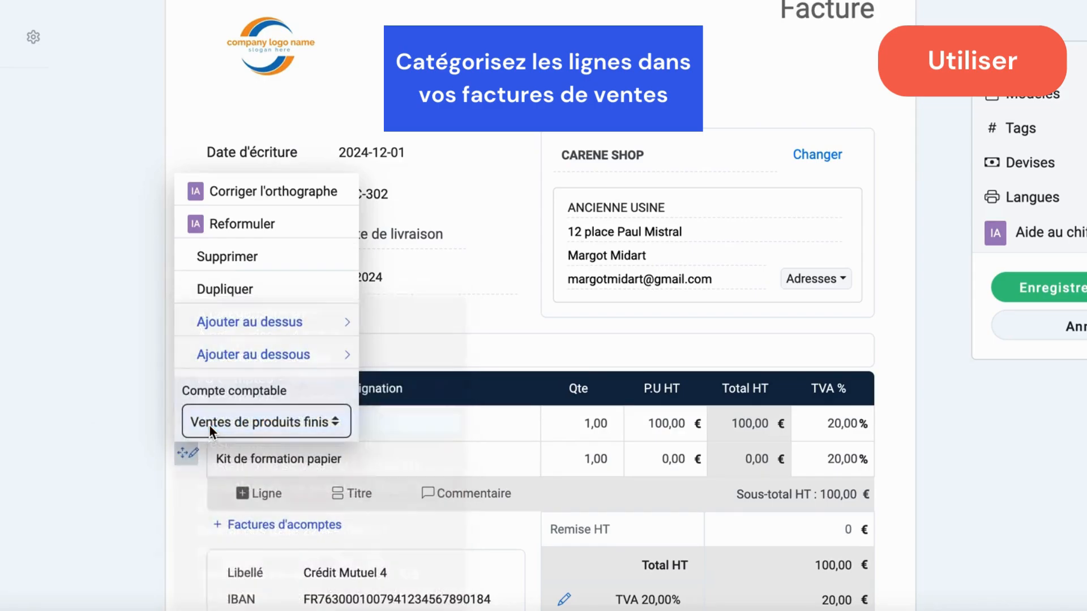
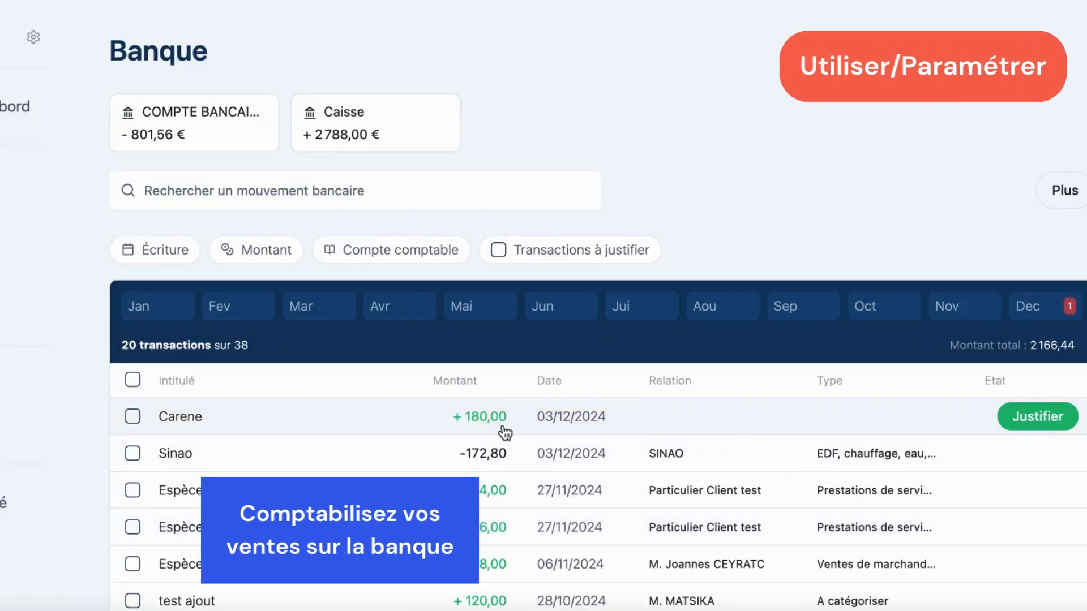
Step: Tick BQ on account 706 Prestations de services in the Plan comptable to enable bank reconciliation
{"action": "left_click", "coordinate": [6, 512]}
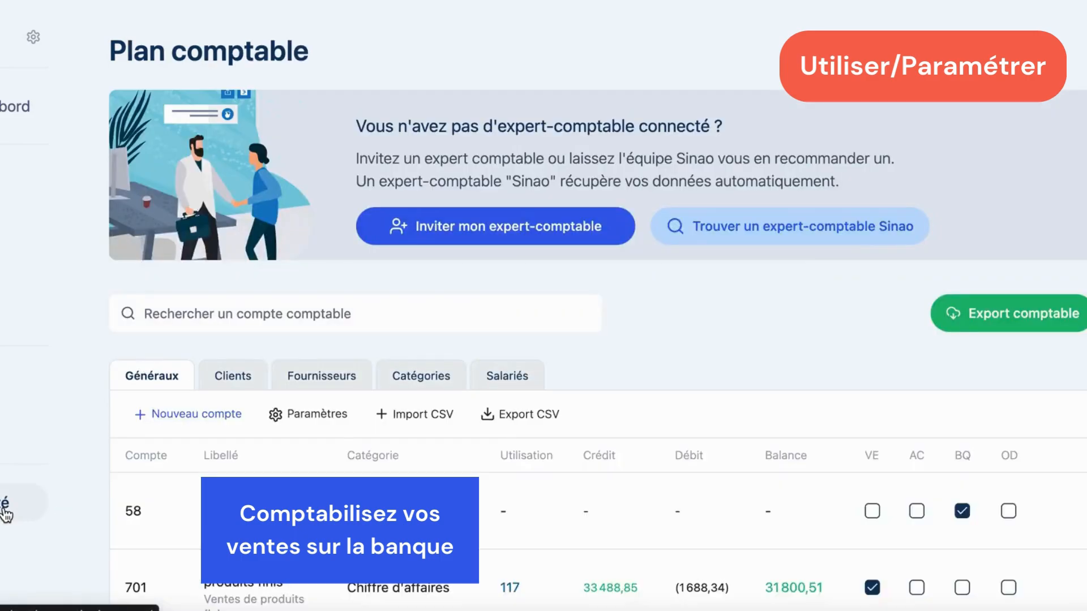
{"action": "left_click", "coordinate": [169, 315]}
{"action": "type", "text": "706"}
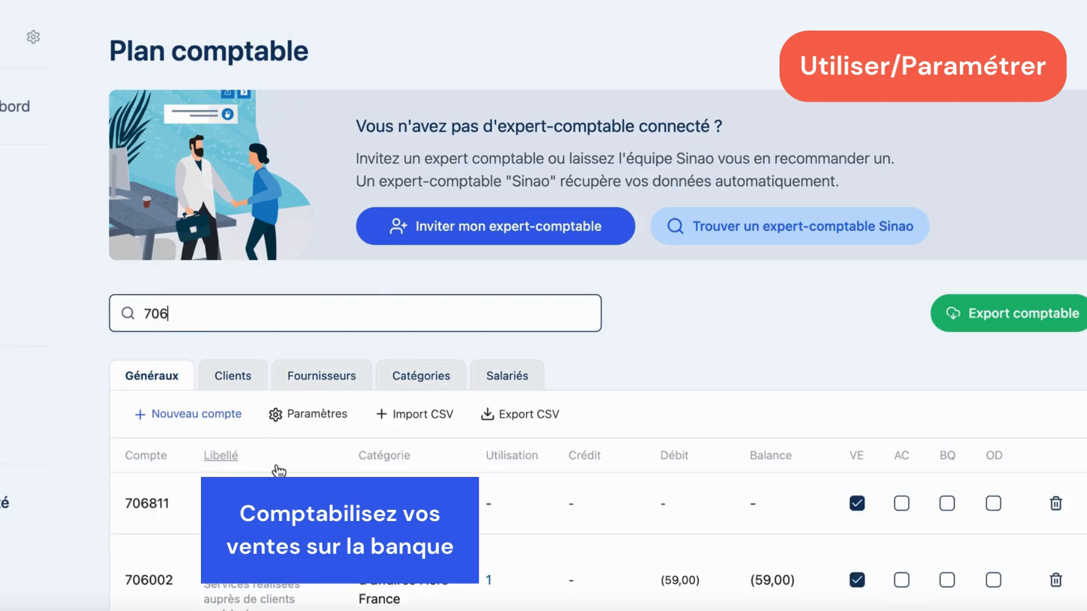
{"action": "scroll", "coordinate": [280, 470], "scroll_direction": "down", "scroll_amount": 5}
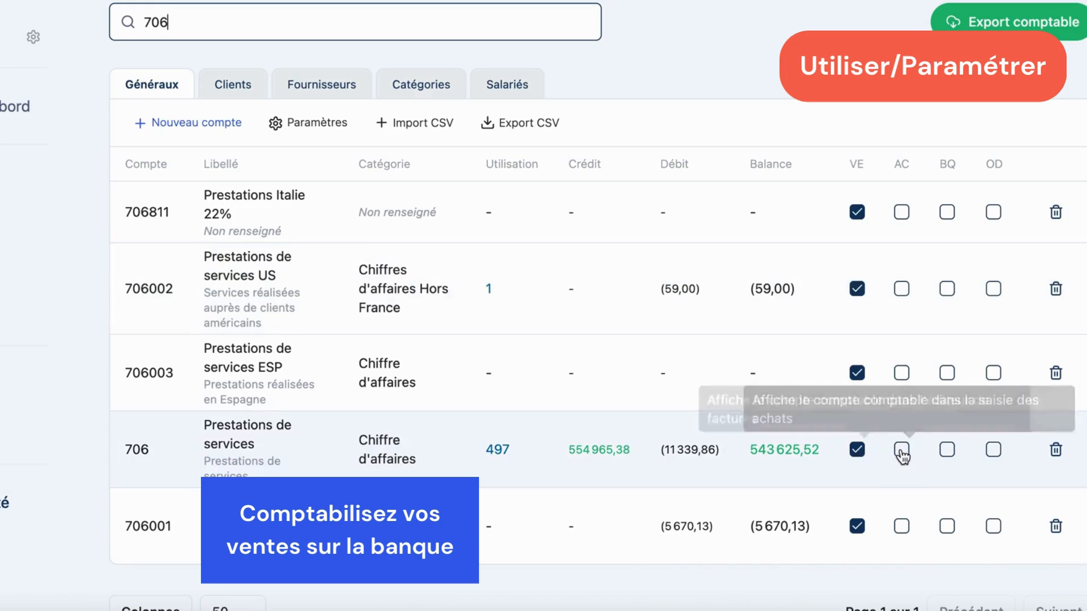
{"action": "left_click", "coordinate": [947, 453]}
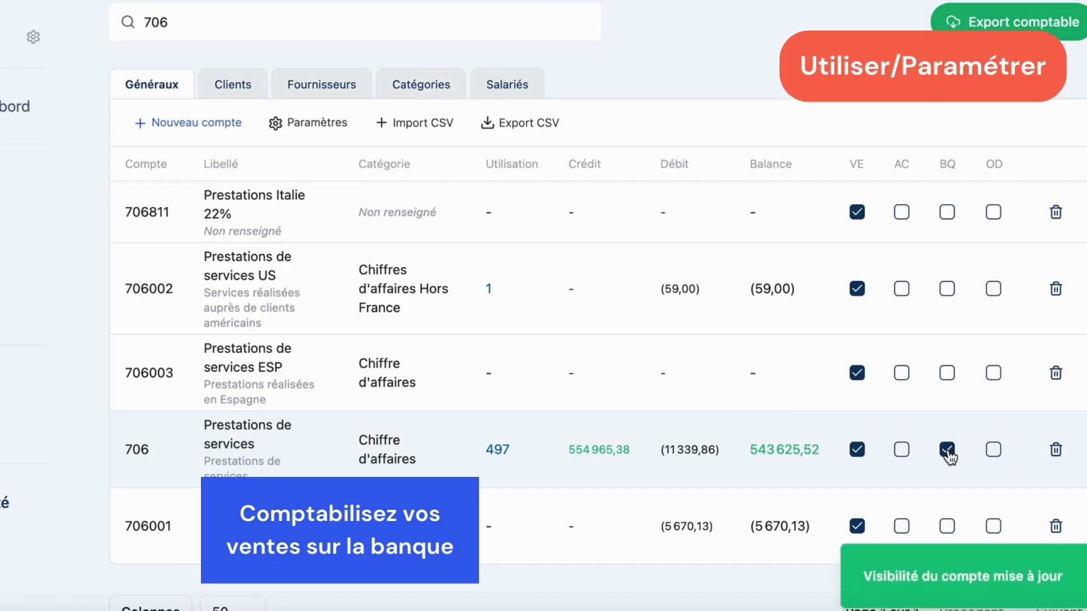
{"action": "left_click", "coordinate": [23, 309]}
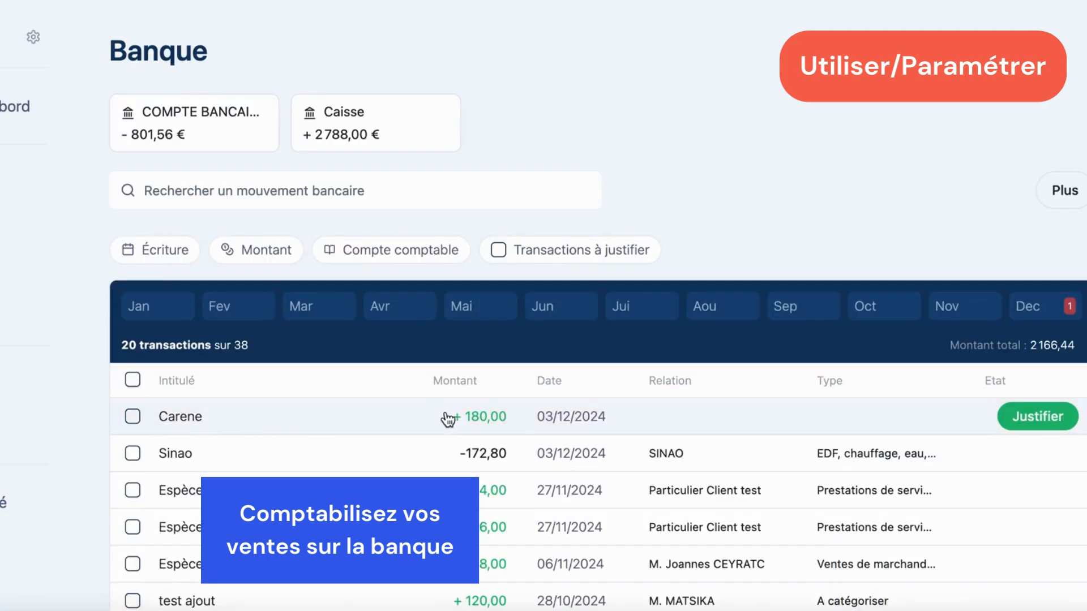
Step: Book the Carene 180,00 € transaction to Prestations de services - 706 and review its details
{"action": "left_click", "coordinate": [1025, 416]}
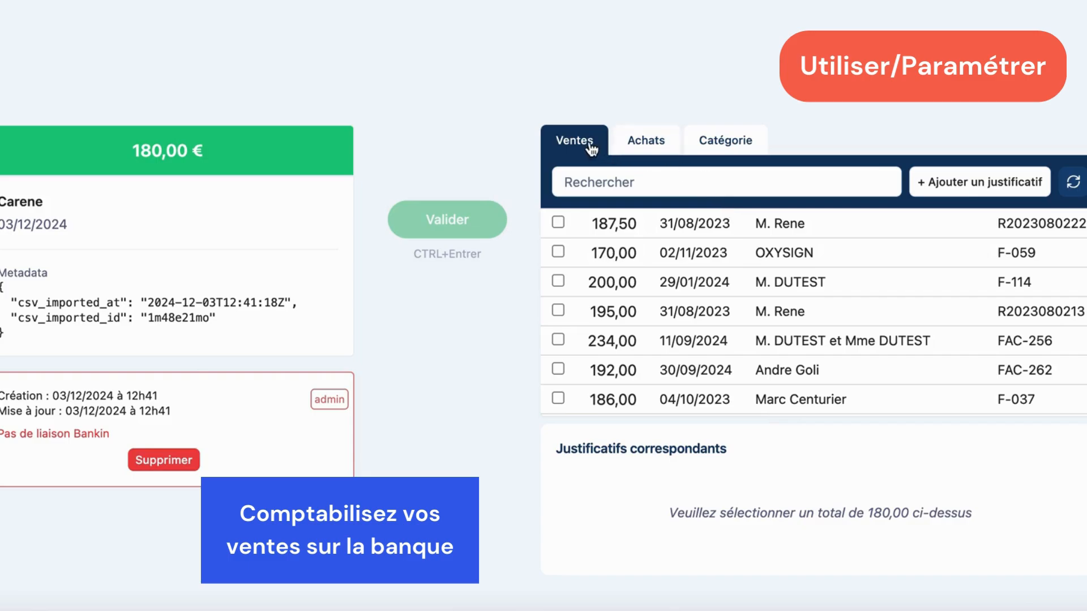
{"action": "left_click", "coordinate": [632, 143]}
{"action": "left_click", "coordinate": [720, 140]}
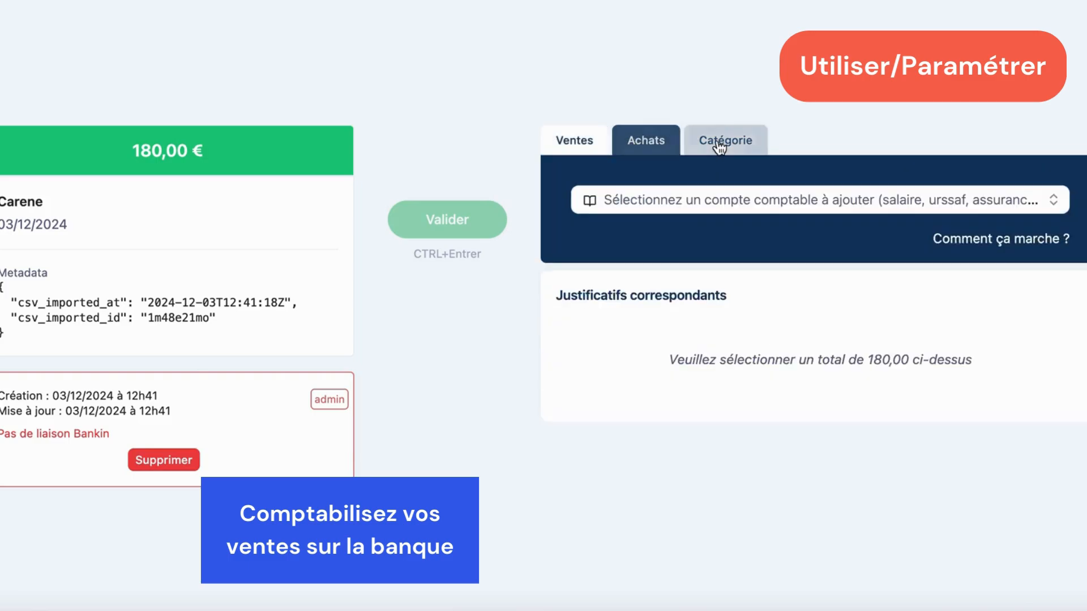
{"action": "left_click", "coordinate": [658, 201]}
{"action": "type", "text": "7°6"}
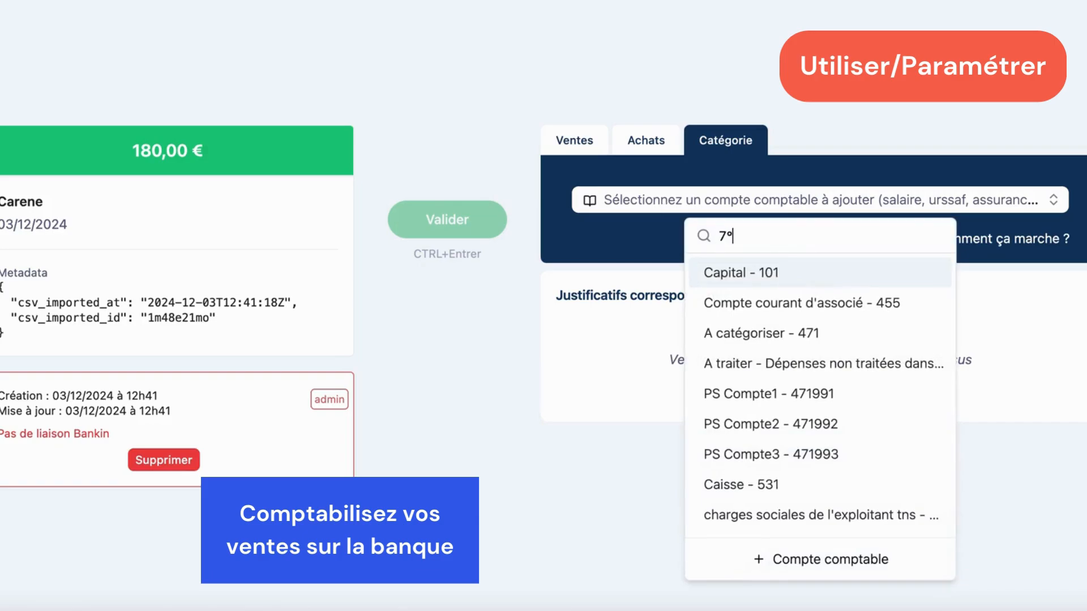
{"action": "key", "text": "BackSpace"}
{"action": "key", "text": "BackSpace"}
{"action": "type", "text": "06"}
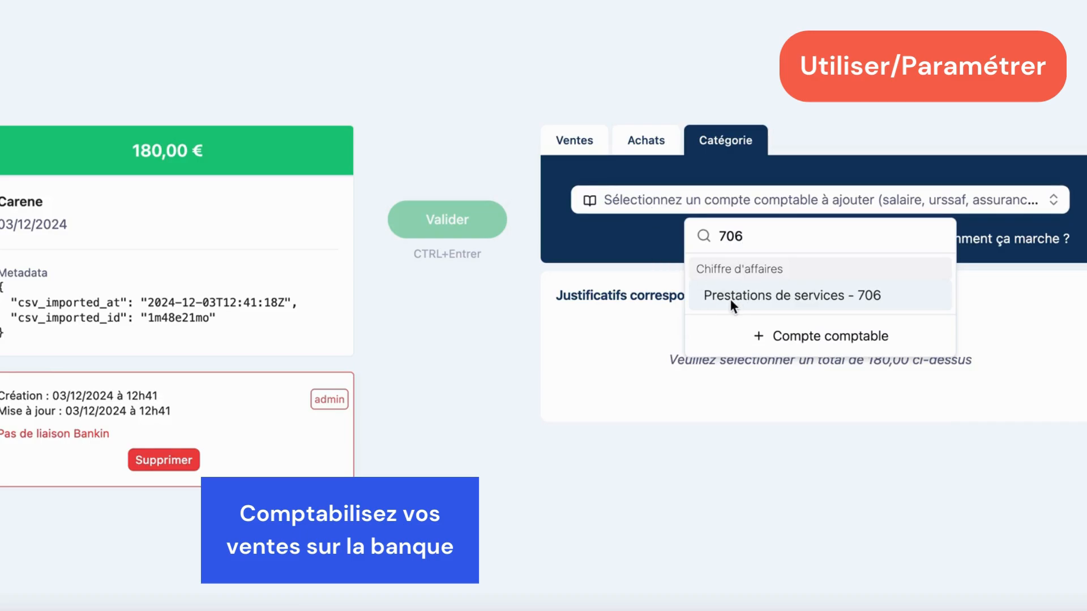
{"action": "left_click", "coordinate": [731, 300]}
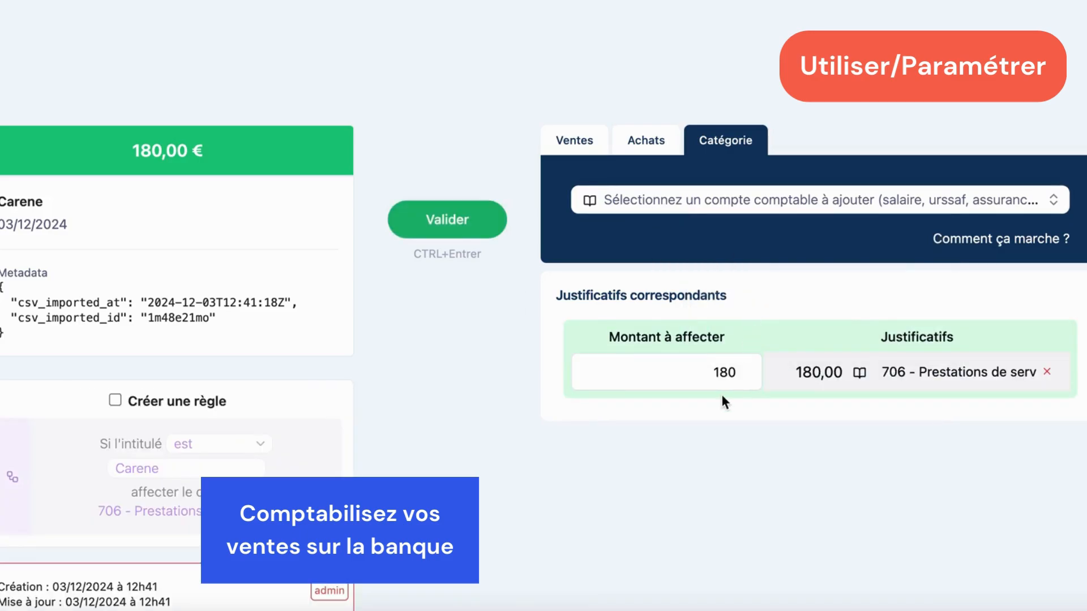
{"action": "left_click", "coordinate": [447, 226]}
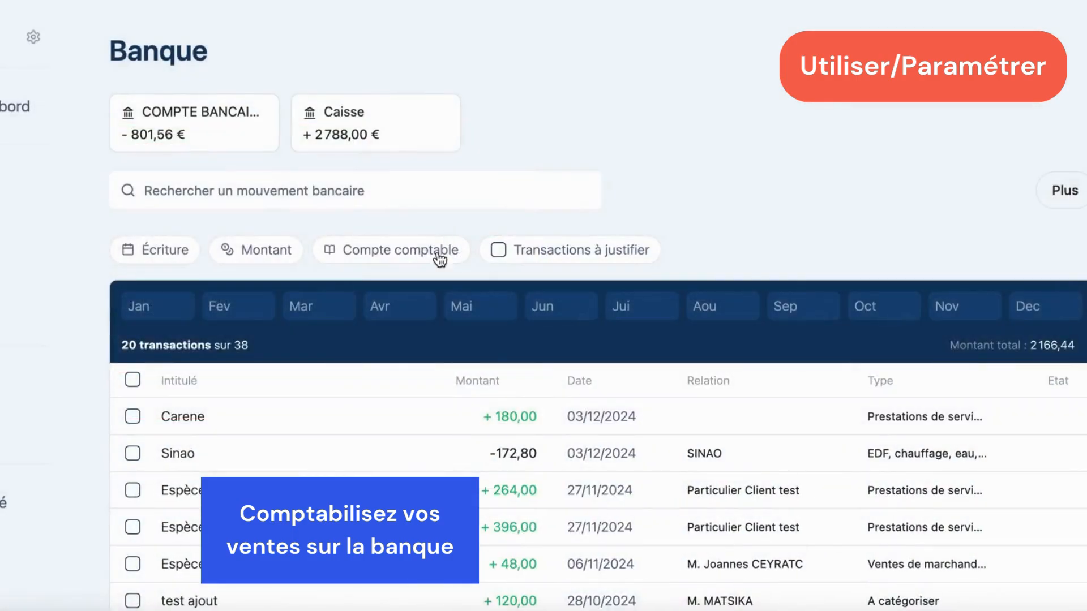
{"action": "left_click", "coordinate": [382, 428]}
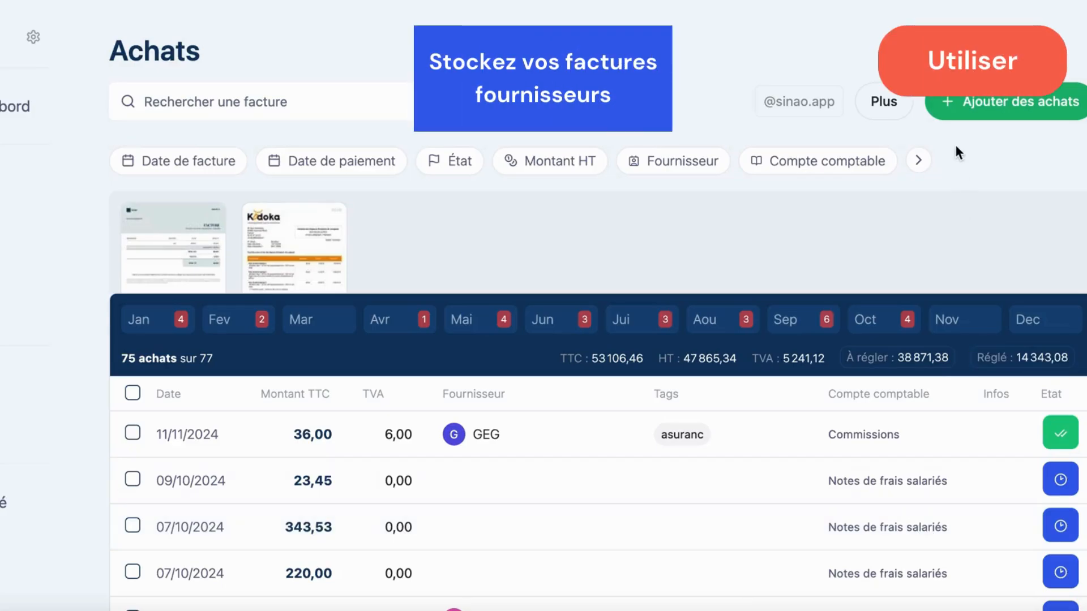
{"action": "left_click", "coordinate": [957, 102]}
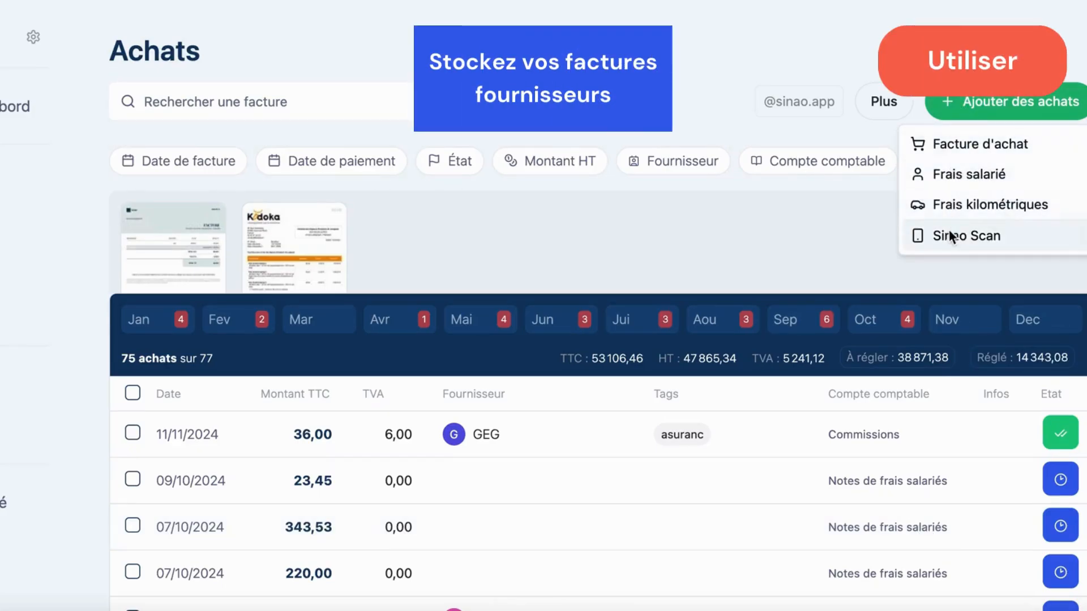
Step: Upload AInvoice-1B2A598B-0027.pdf as a new purchase invoice
{"action": "left_click", "coordinate": [956, 148]}
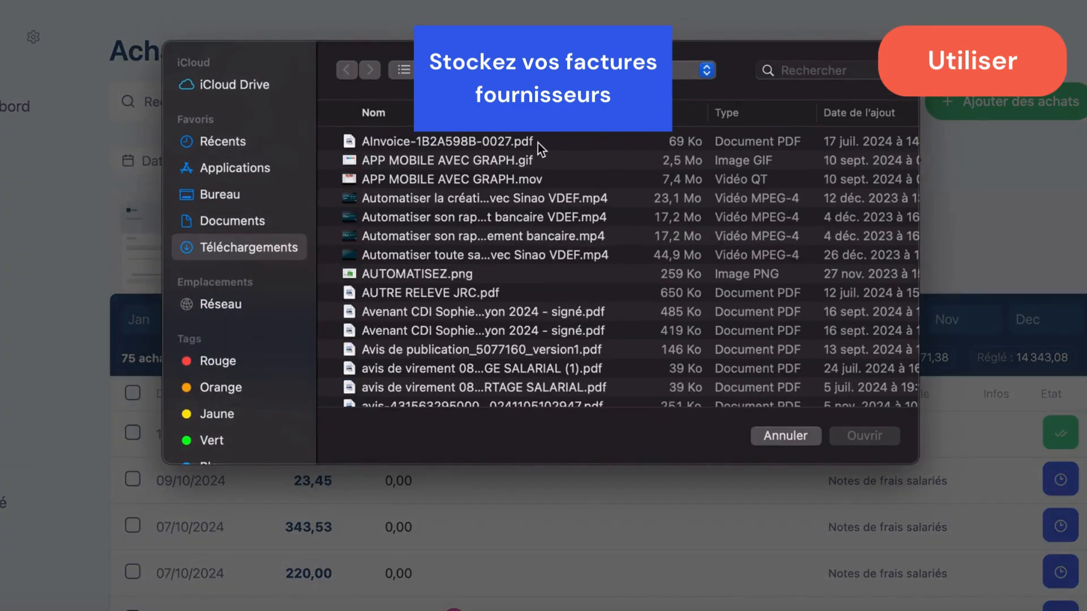
{"action": "left_click", "coordinate": [537, 141]}
{"action": "left_click", "coordinate": [865, 437]}
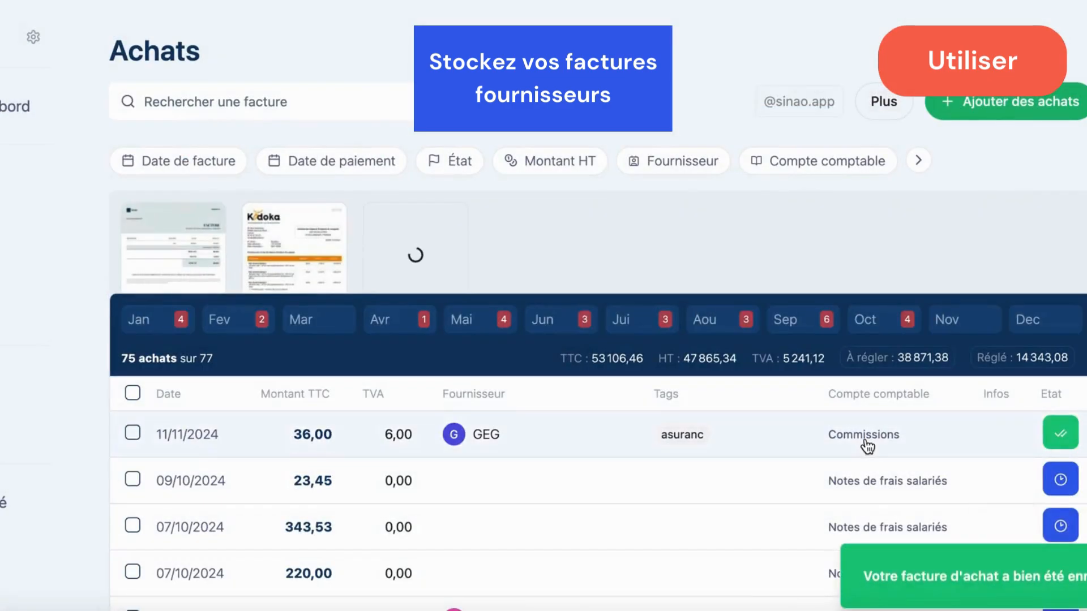
Step: Complete the uploaded invoice as a Service purchase due immediately (+0j) and validate it
{"action": "mouse_move", "coordinate": [415, 284]}
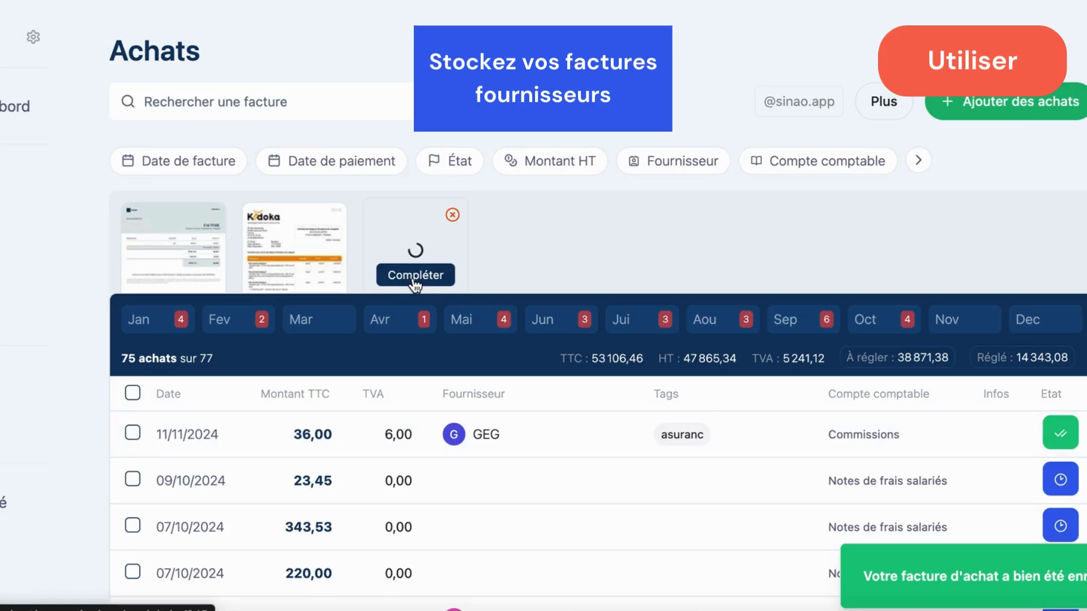
{"action": "left_click", "coordinate": [414, 277]}
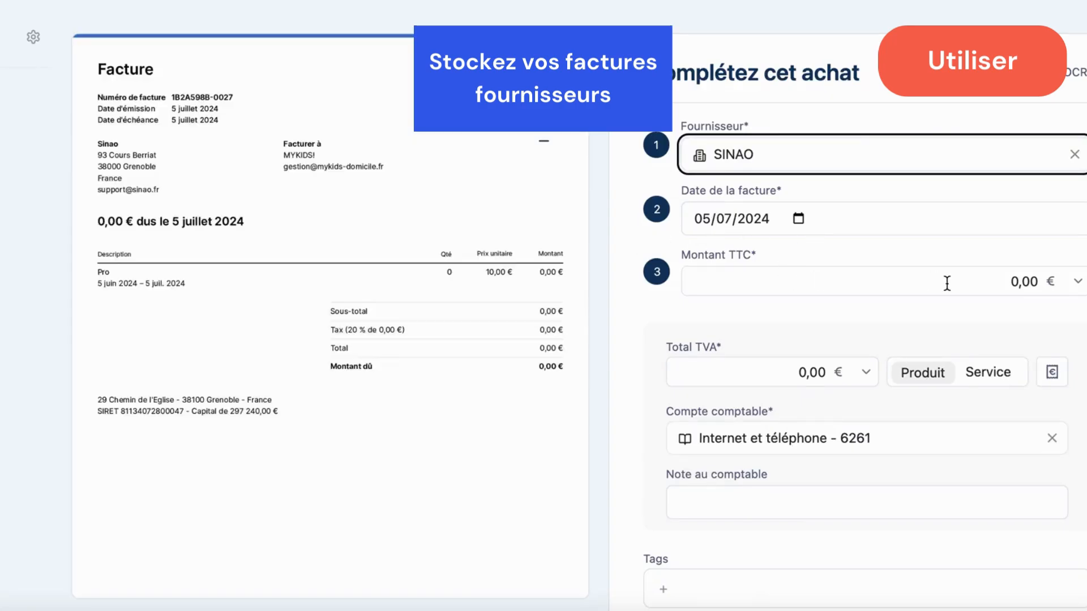
{"action": "left_click", "coordinate": [978, 280]}
{"action": "left_click", "coordinate": [813, 371]}
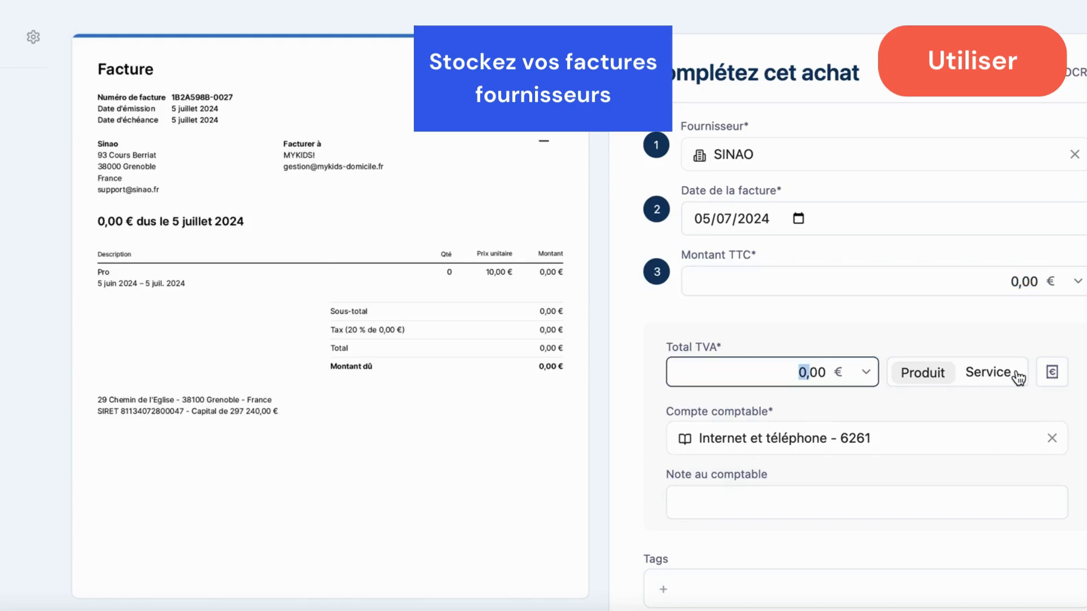
{"action": "left_click", "coordinate": [963, 375]}
{"action": "scroll", "coordinate": [1018, 378], "scroll_direction": "down", "scroll_amount": 4}
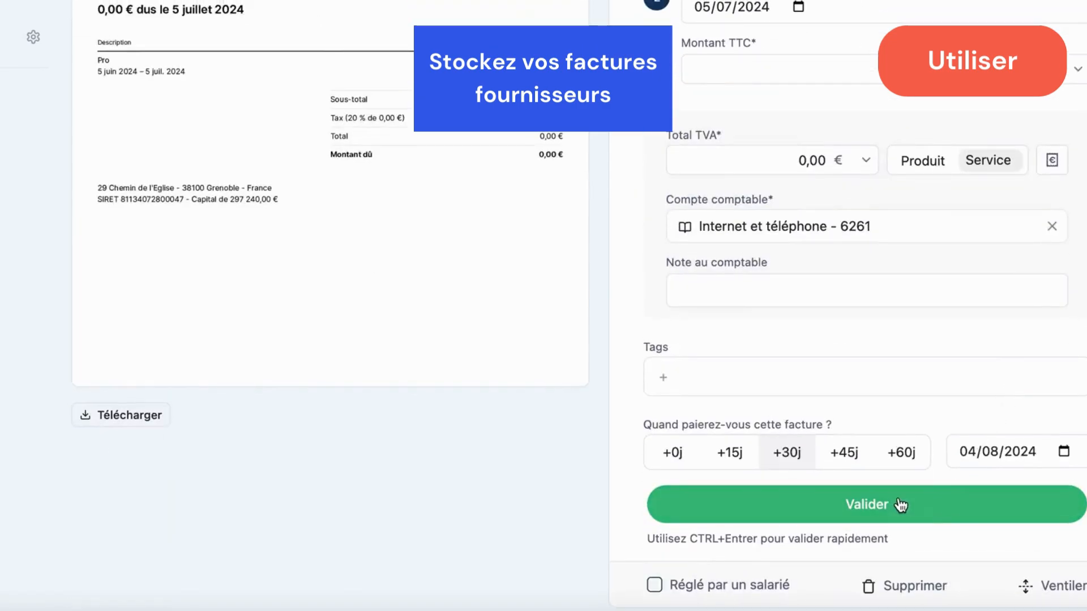
{"action": "left_click", "coordinate": [694, 458]}
{"action": "left_click", "coordinate": [738, 501]}
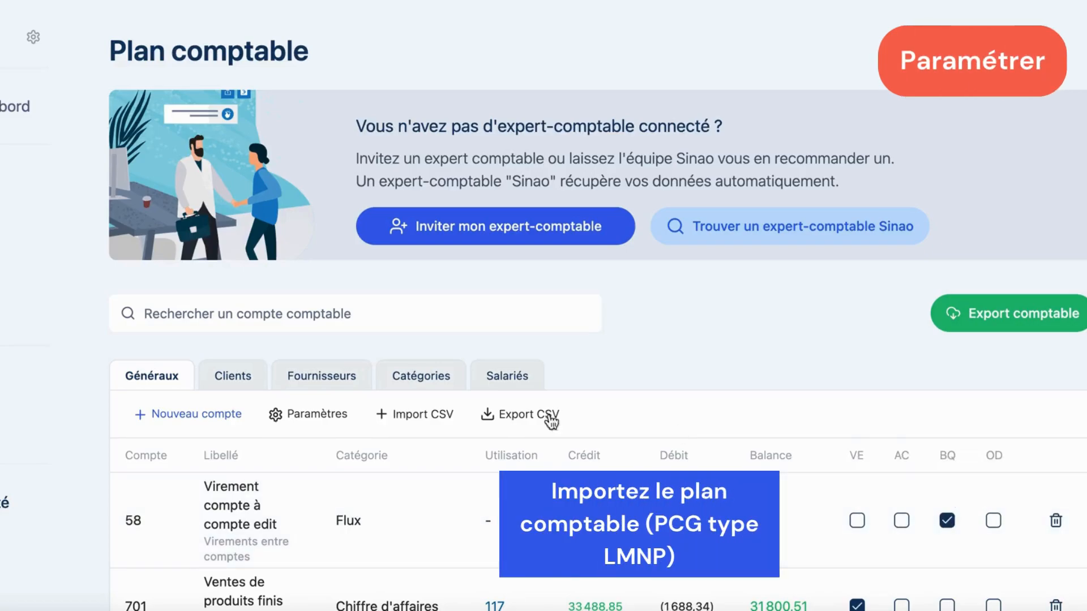
Step: Import the chart of accounts from PLAN COMPTABLE LMNP.csv in Téléchargements
{"action": "left_click", "coordinate": [444, 419]}
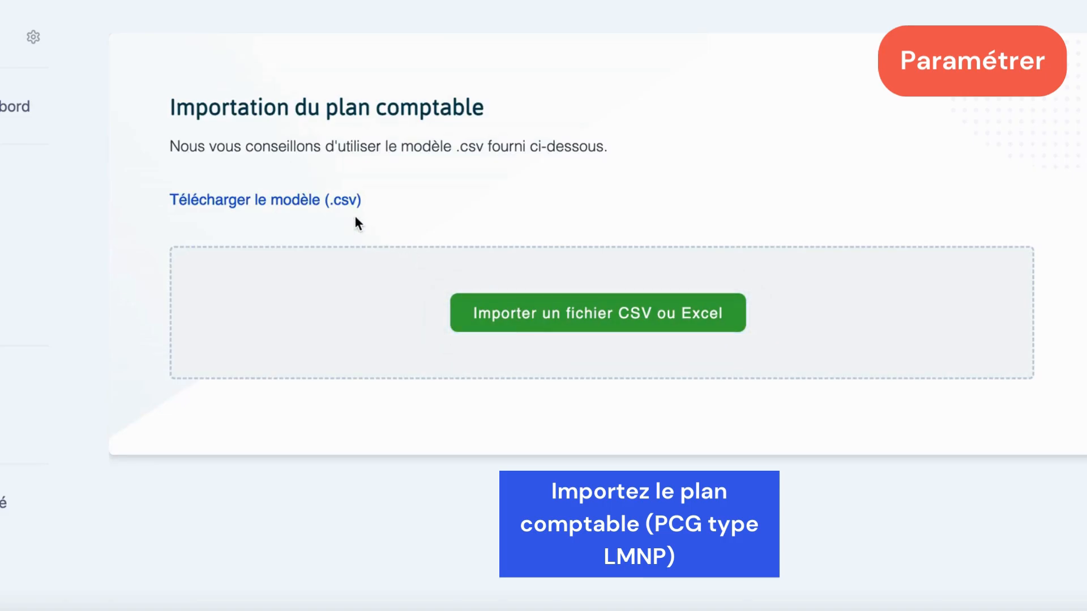
{"action": "left_click", "coordinate": [493, 312]}
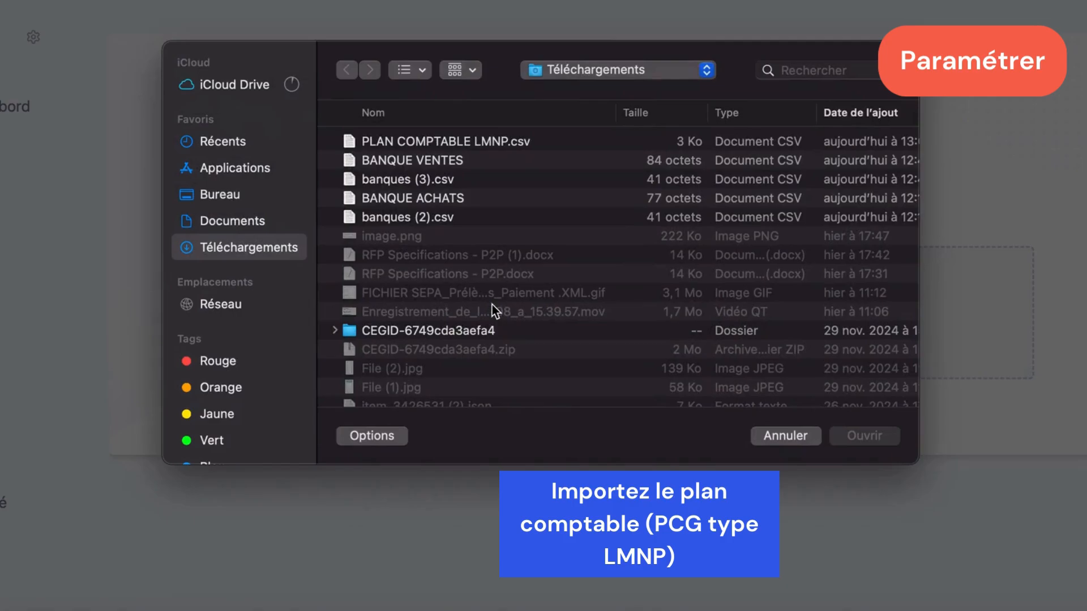
{"action": "left_click", "coordinate": [480, 143]}
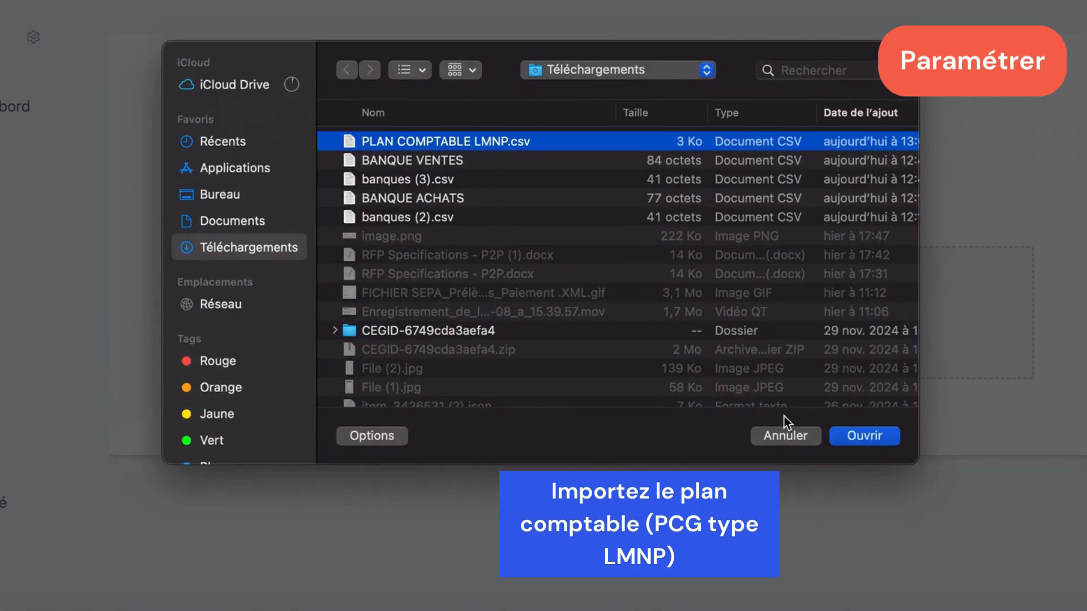
{"action": "left_click", "coordinate": [853, 438]}
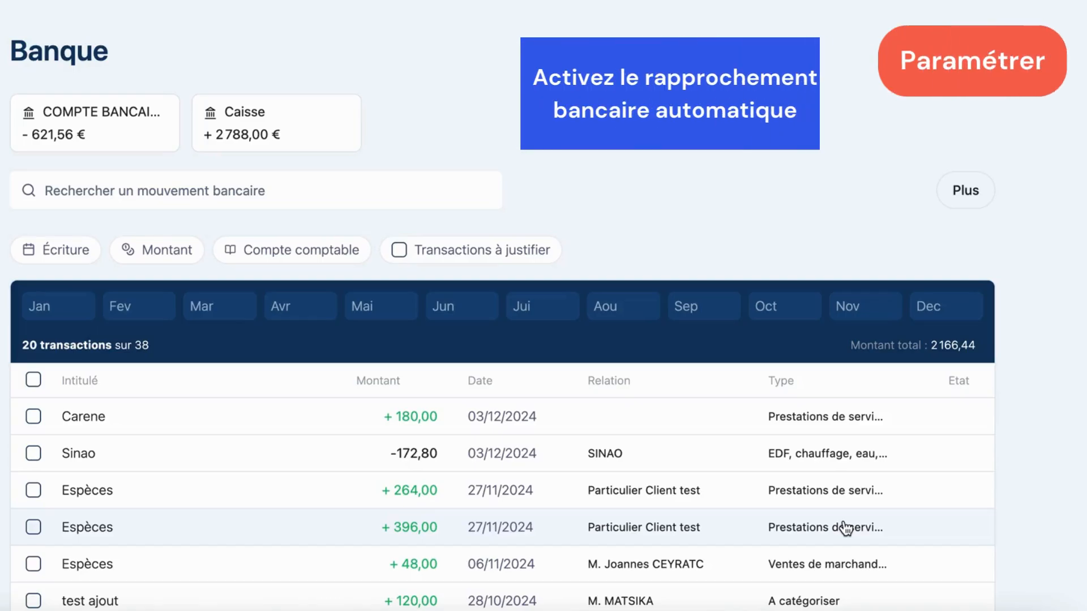
Step: Activate both automatic reconciliation options: at transaction import and for purchase validation
{"action": "scroll", "coordinate": [849, 498], "scroll_direction": "down", "scroll_amount": 3}
{"action": "scroll", "coordinate": [851, 493], "scroll_direction": "up", "scroll_amount": 3}
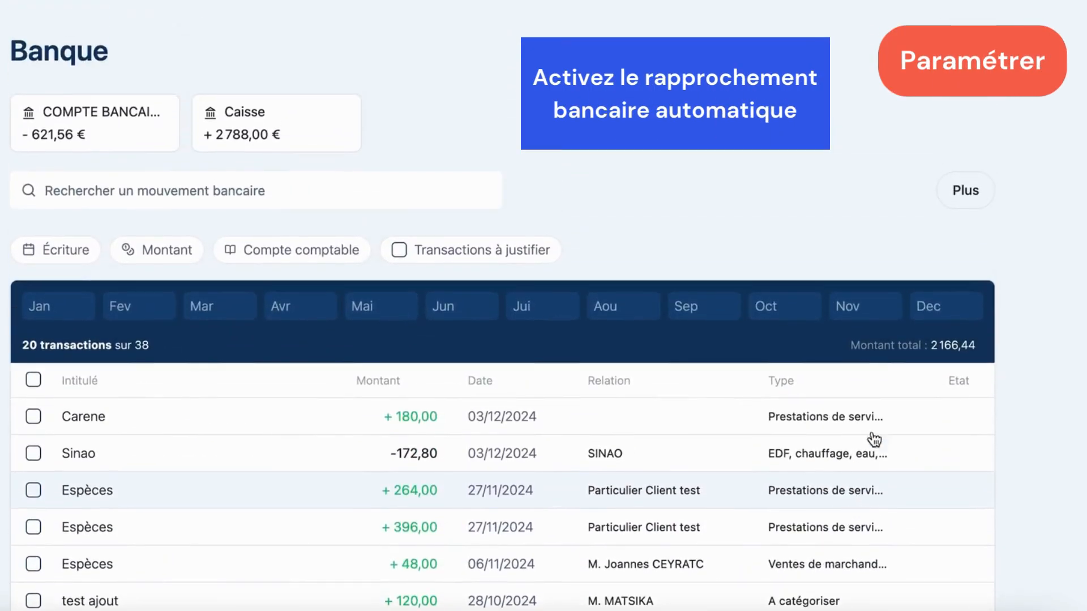
{"action": "left_click", "coordinate": [963, 192]}
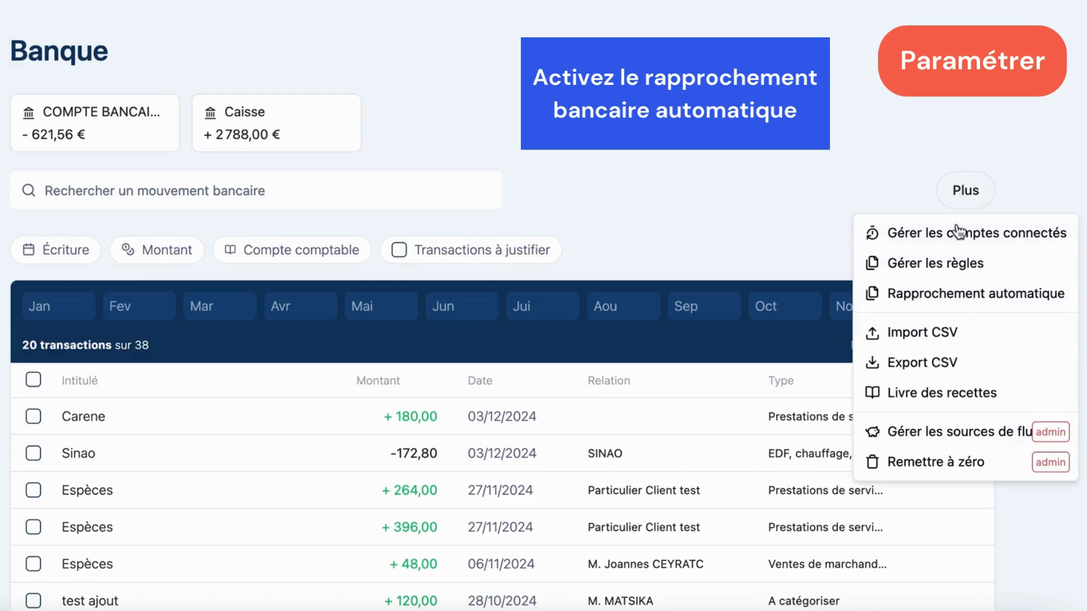
{"action": "left_click", "coordinate": [943, 296]}
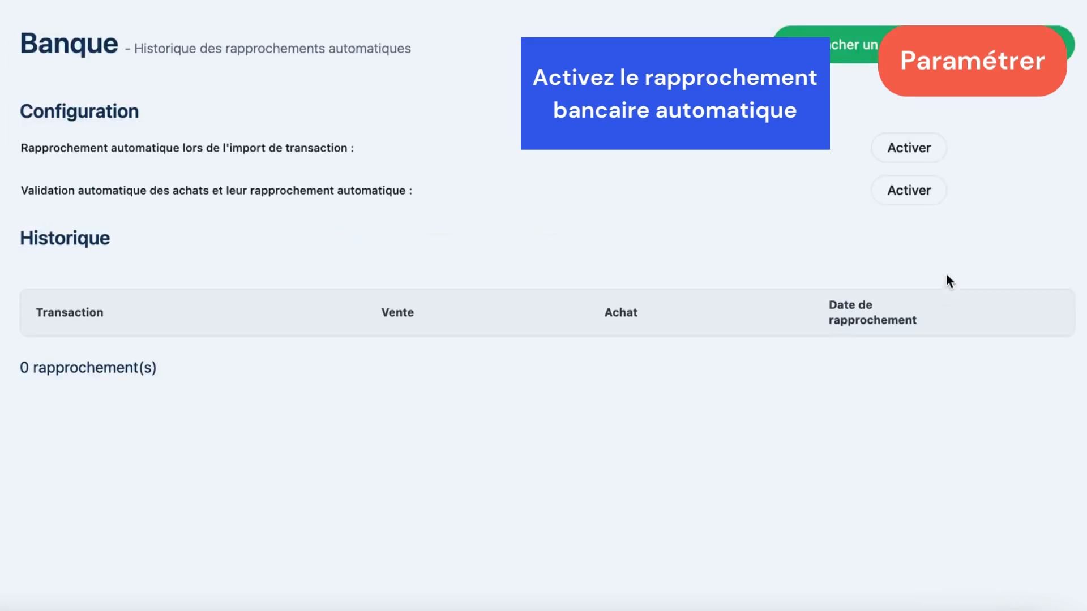
{"action": "left_click", "coordinate": [935, 151]}
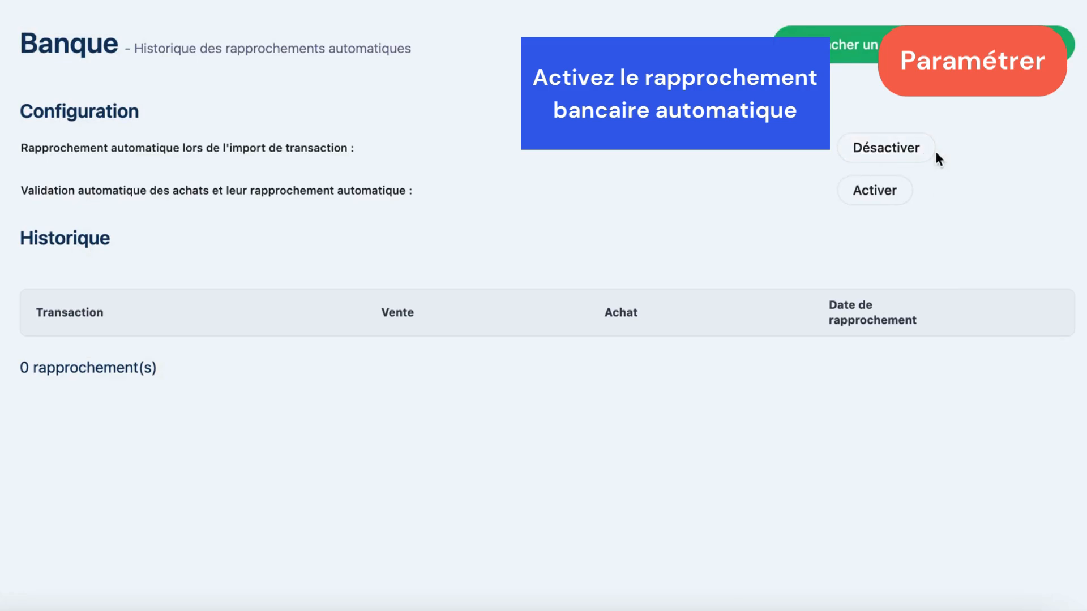
{"action": "left_click", "coordinate": [902, 199]}
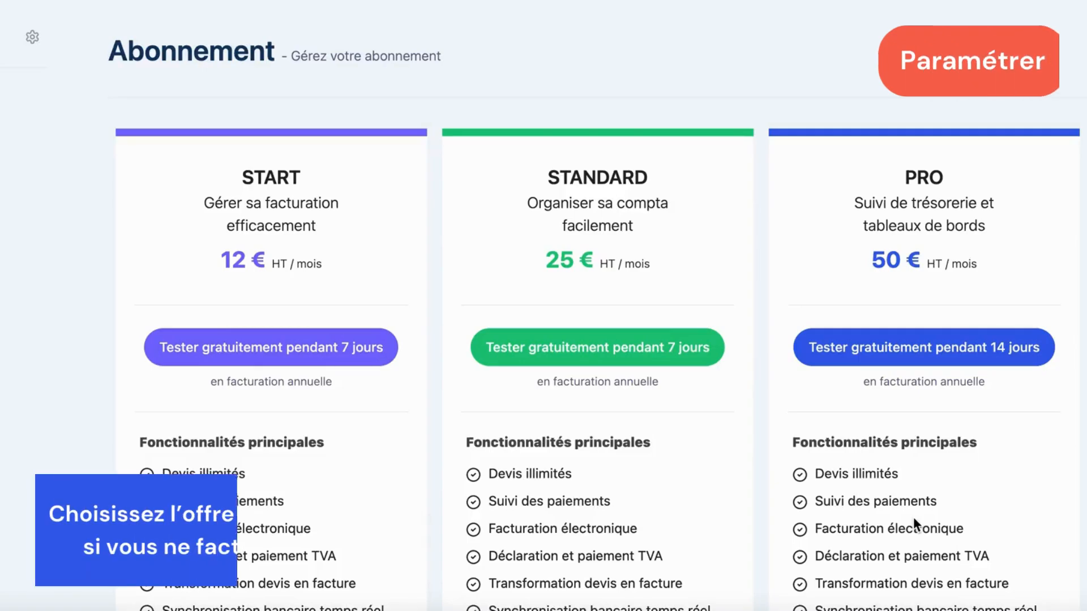
{"action": "scroll", "coordinate": [912, 517], "scroll_direction": "down", "scroll_amount": 10}
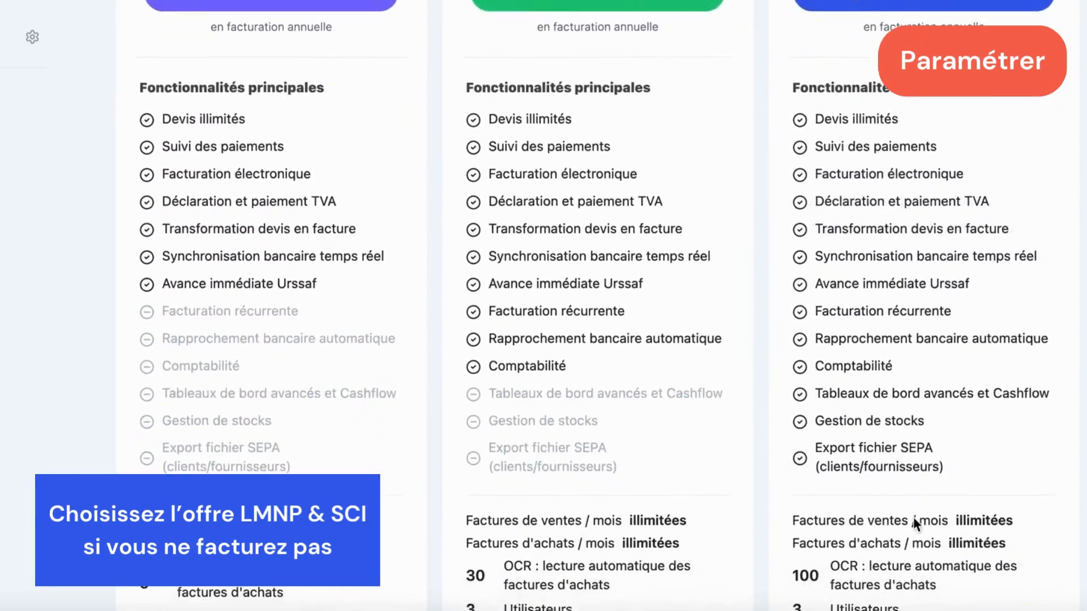
Step: Browse the subscription plans down to the LMNP & SCI offer, then return to Achats
{"action": "scroll", "coordinate": [912, 517], "scroll_direction": "down", "scroll_amount": 8}
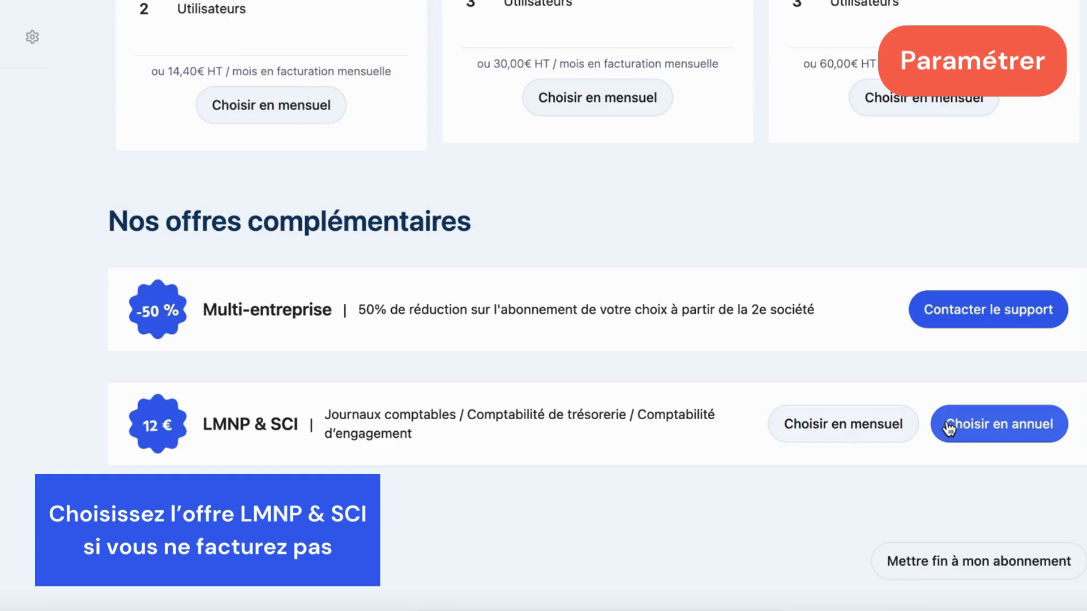
{"action": "scroll", "coordinate": [860, 420], "scroll_direction": "up", "scroll_amount": 15}
{"action": "scroll", "coordinate": [862, 418], "scroll_direction": "up", "scroll_amount": 3}
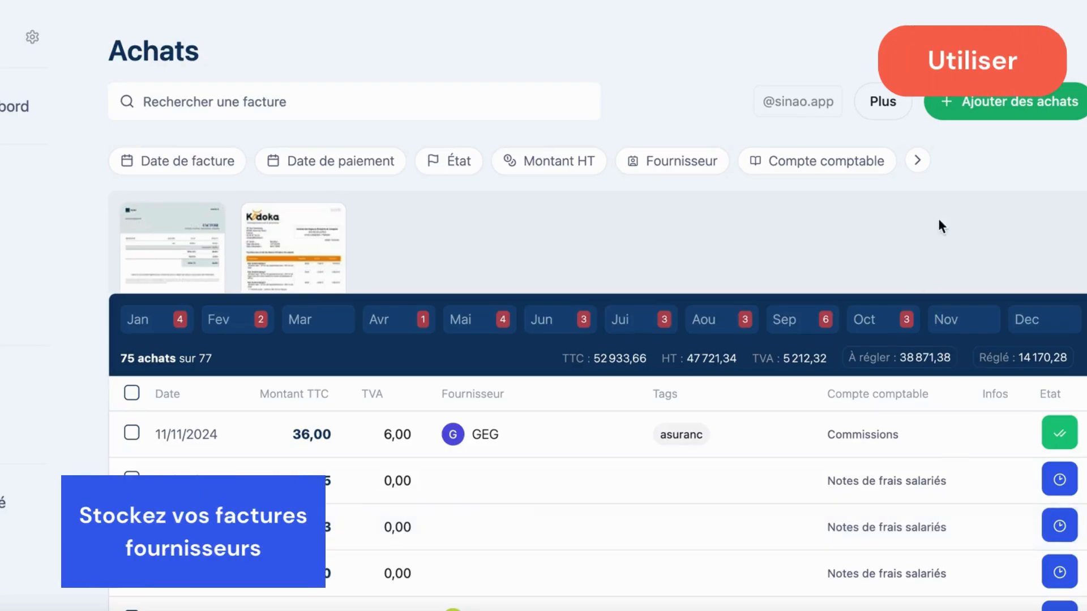
{"action": "left_click", "coordinate": [953, 106]}
Step: Check the invoice-forwarding address, then start importing an invoice for the −172,80 € Sinao transaction
{"action": "mouse_move", "coordinate": [946, 232]}
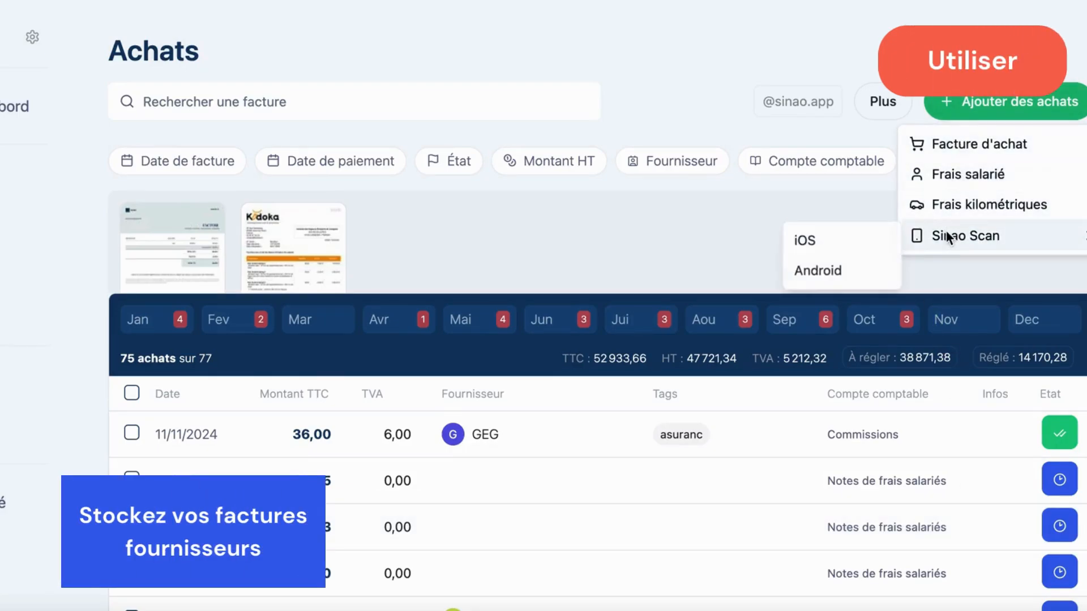
{"action": "left_click", "coordinate": [830, 102]}
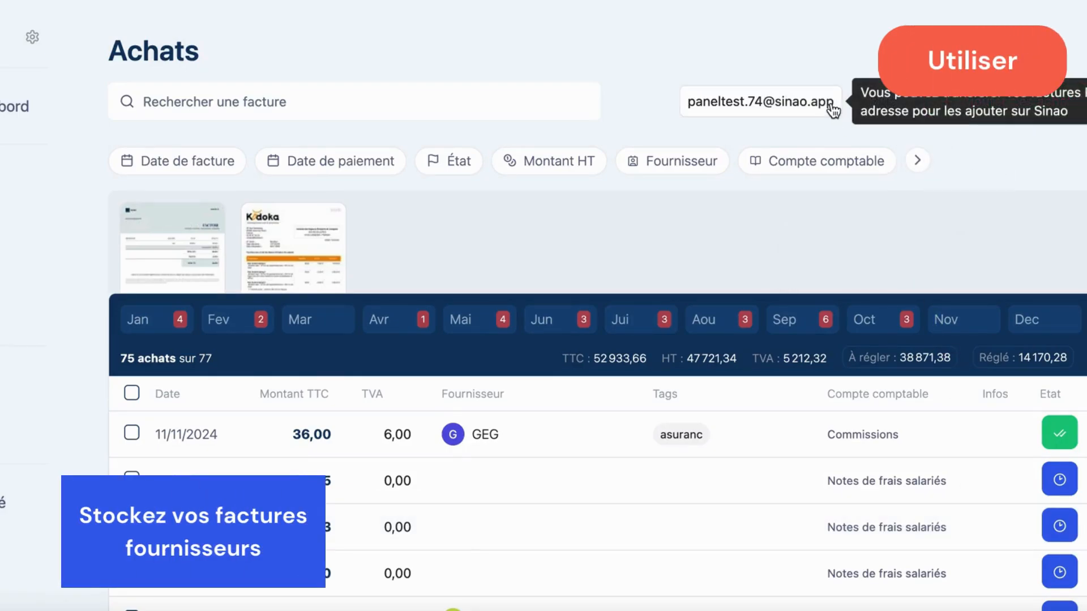
{"action": "left_click", "coordinate": [23, 306]}
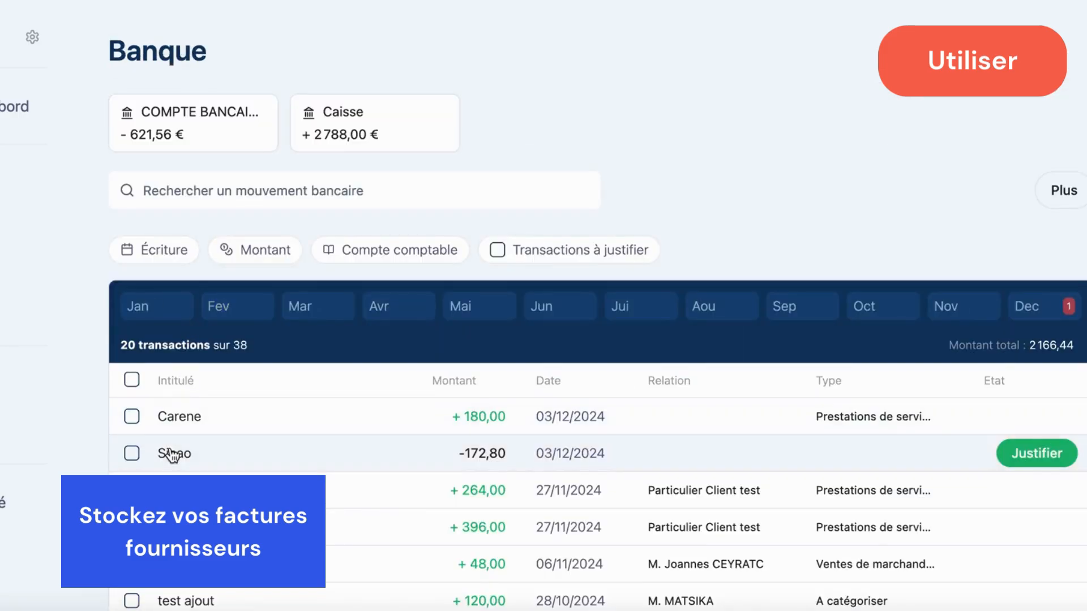
{"action": "left_click", "coordinate": [1037, 453]}
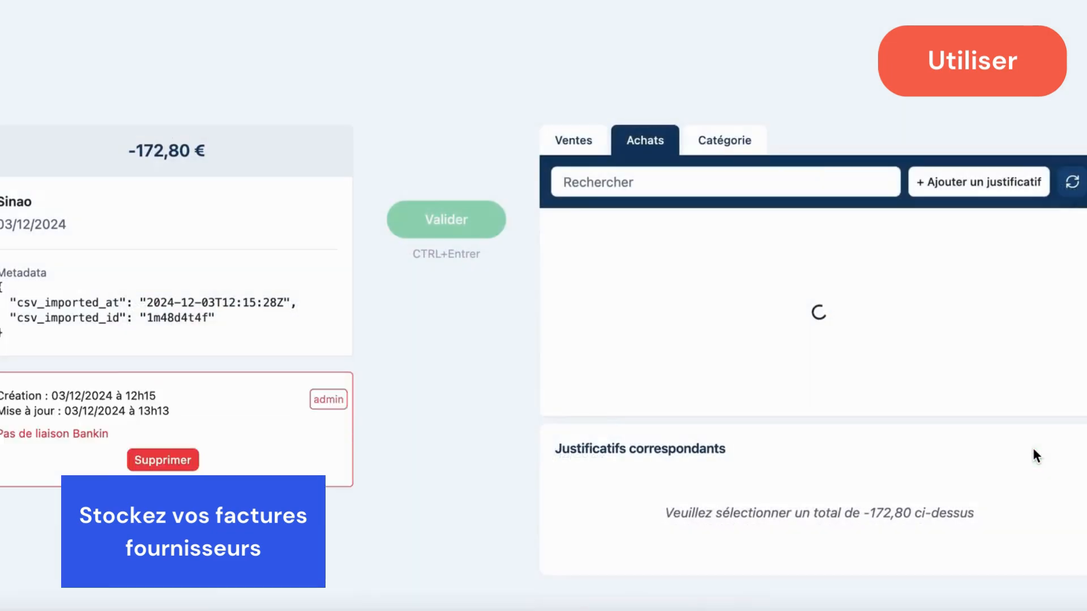
{"action": "left_click", "coordinate": [1041, 152]}
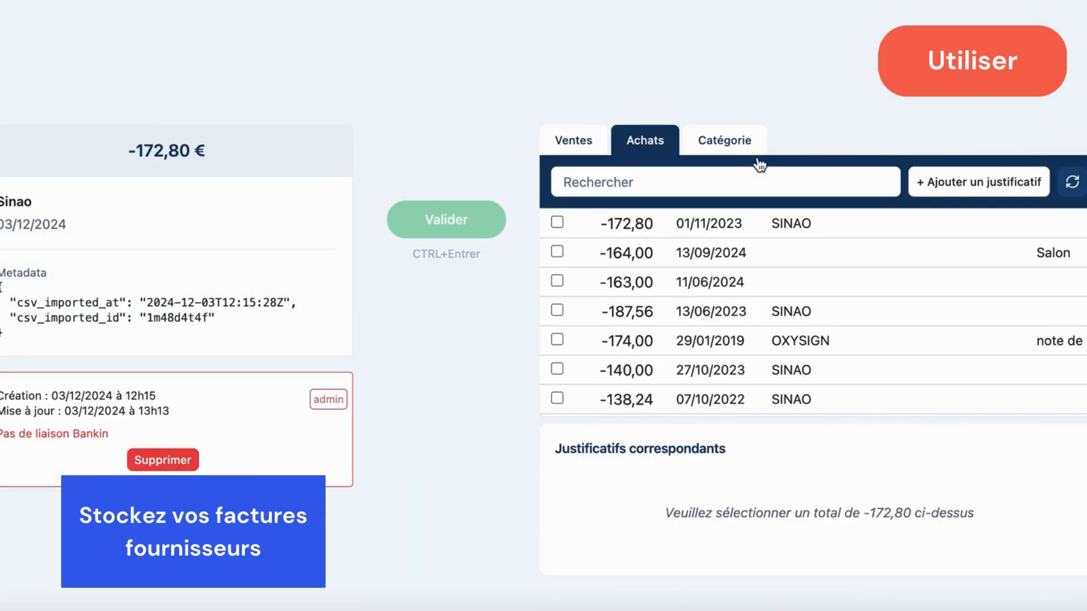
{"action": "left_click", "coordinate": [973, 178]}
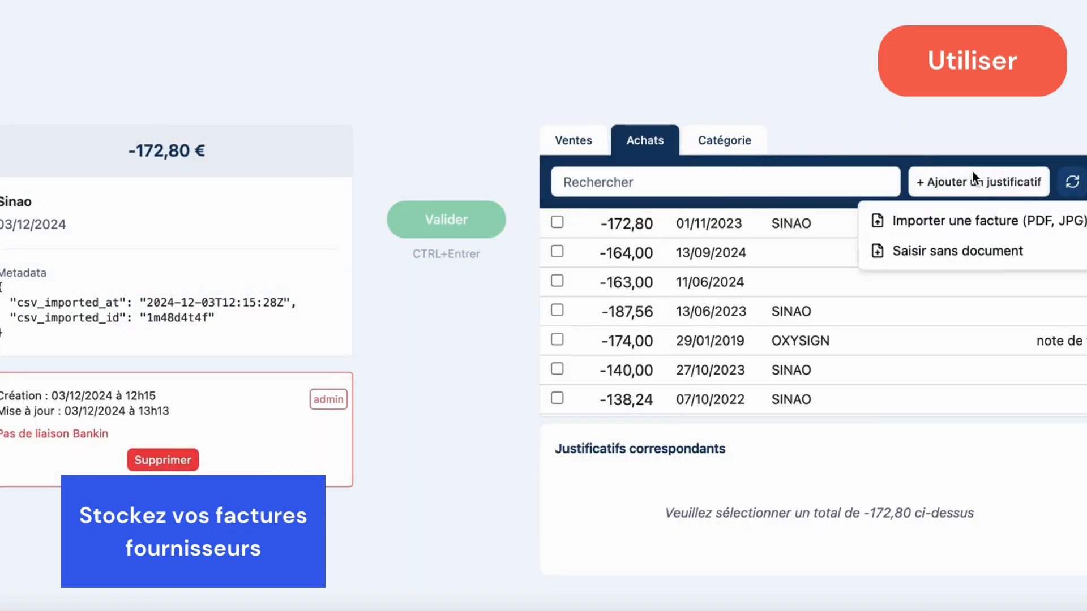
{"action": "left_click", "coordinate": [974, 227]}
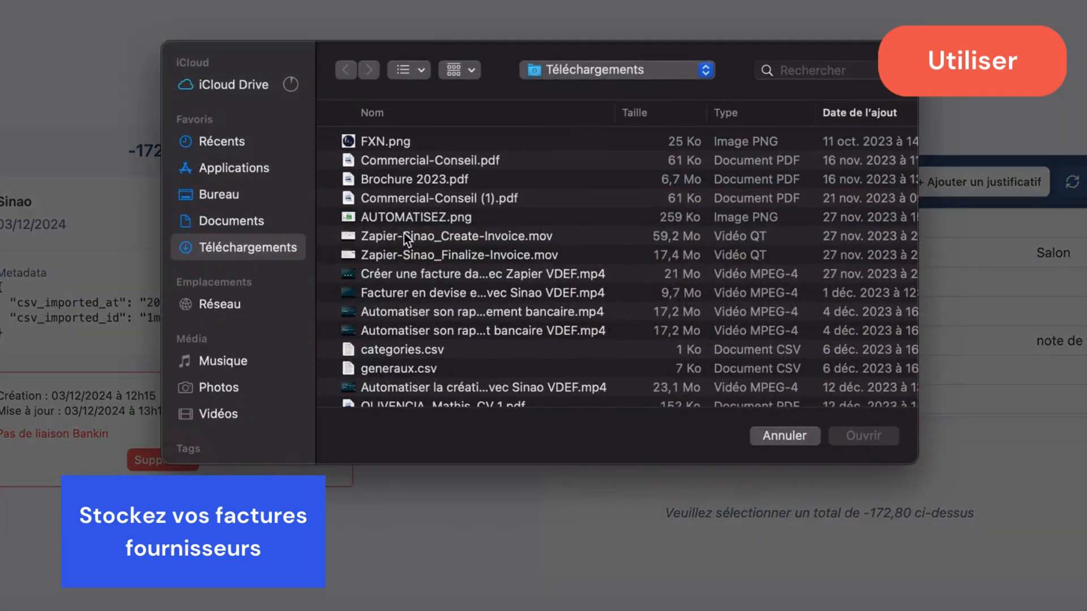
Step: Upload FACTURE SINAO START ANNUEL.pdf from the Desktop as the transaction's invoice
{"action": "left_click", "coordinate": [236, 195]}
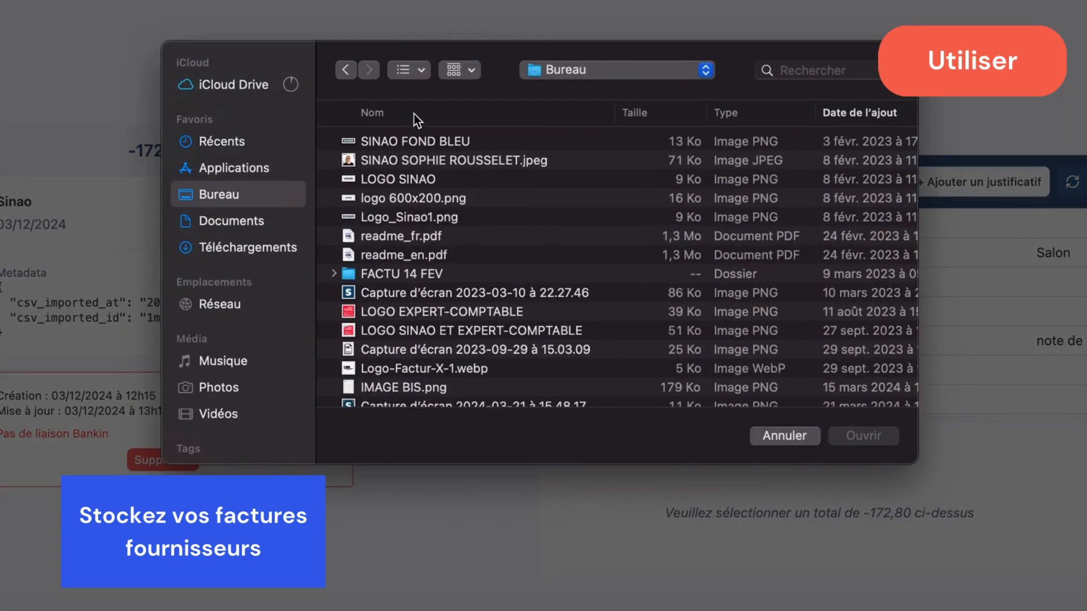
{"action": "left_click", "coordinate": [857, 112]}
{"action": "left_click", "coordinate": [490, 141]}
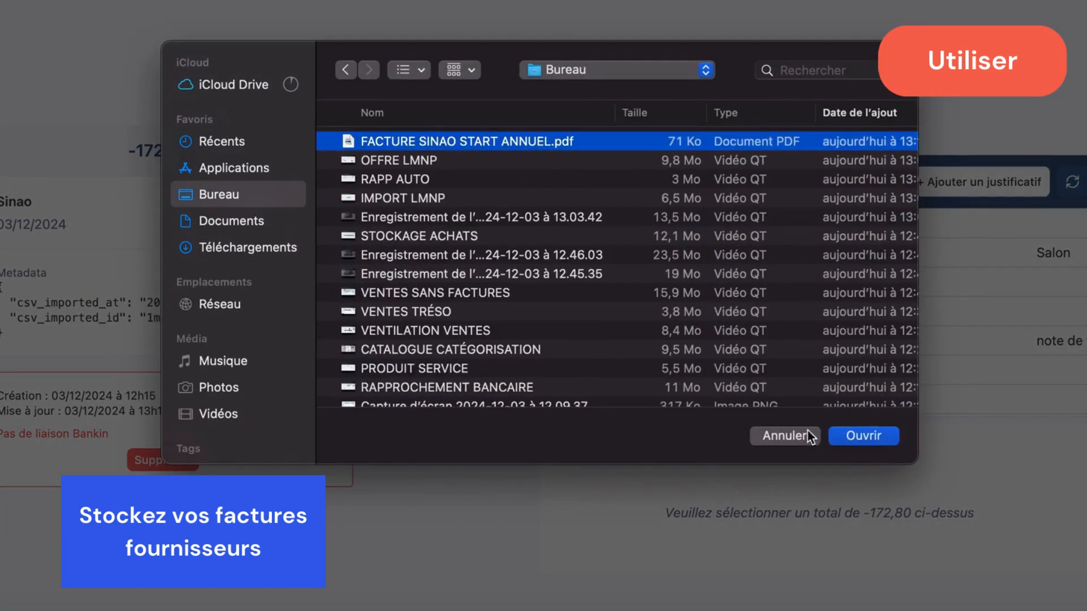
{"action": "left_click", "coordinate": [859, 434]}
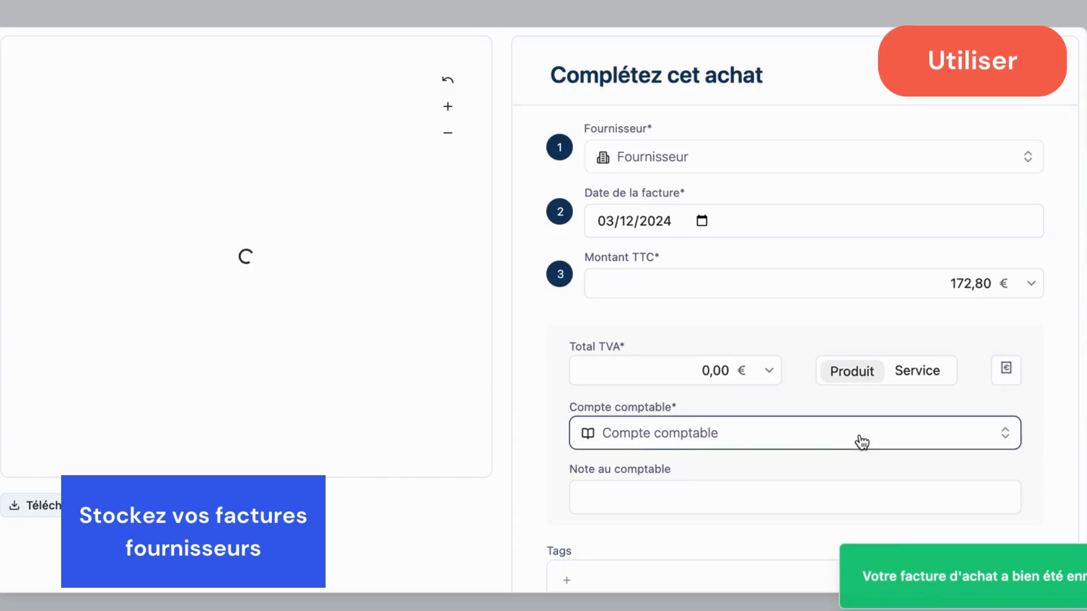
Step: Set SINAO as the supplier and save the invoice, reconciling the −172,80 transaction
{"action": "left_click", "coordinate": [704, 161]}
{"action": "type", "text": "SI"}
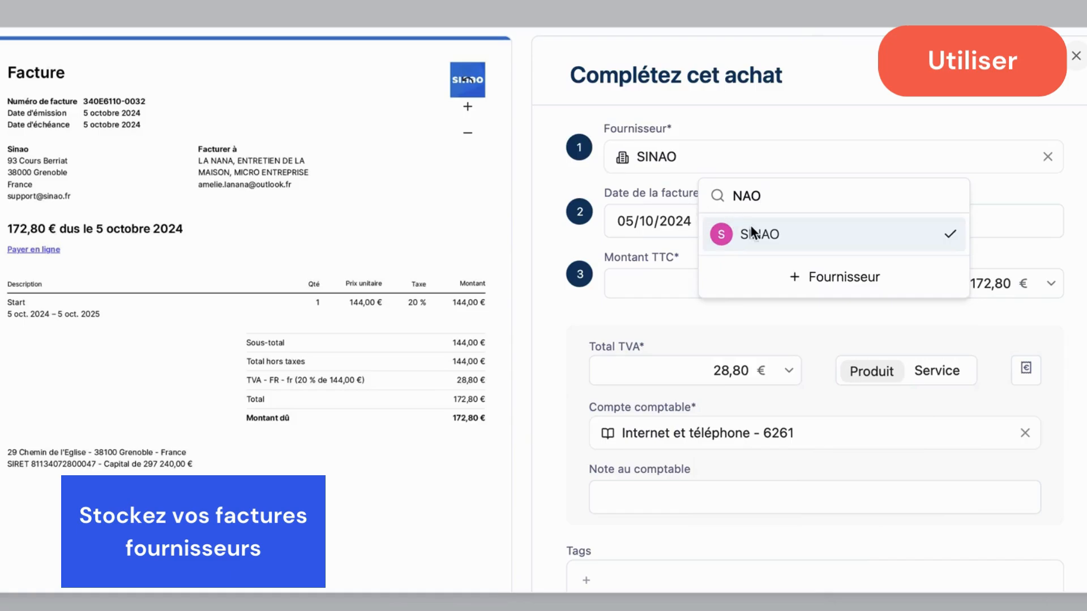
{"action": "left_click", "coordinate": [750, 233]}
{"action": "scroll", "coordinate": [735, 368], "scroll_direction": "down", "scroll_amount": 3}
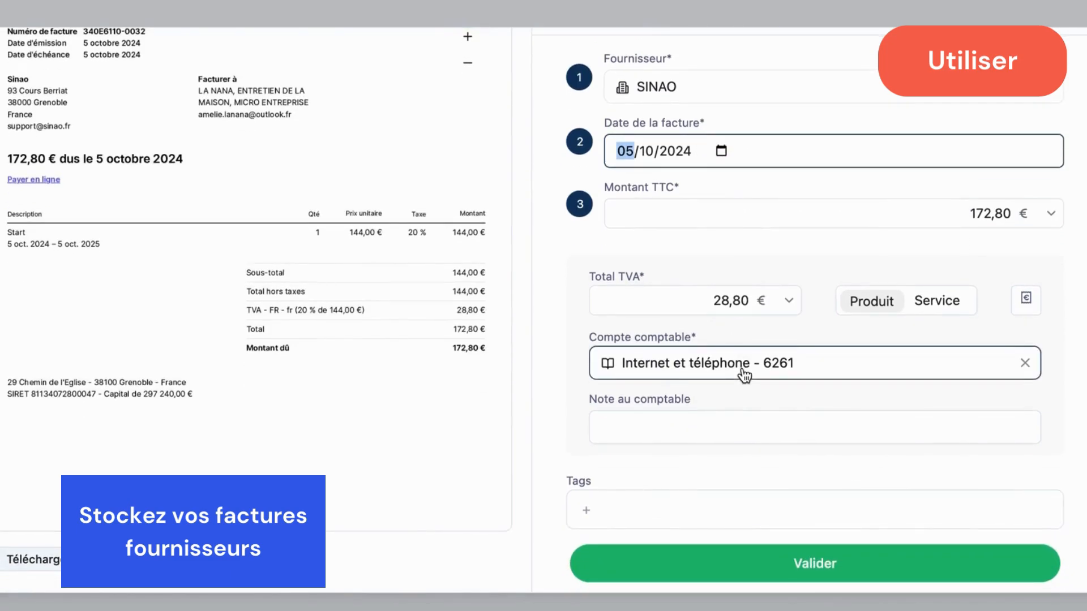
{"action": "left_click", "coordinate": [725, 486]}
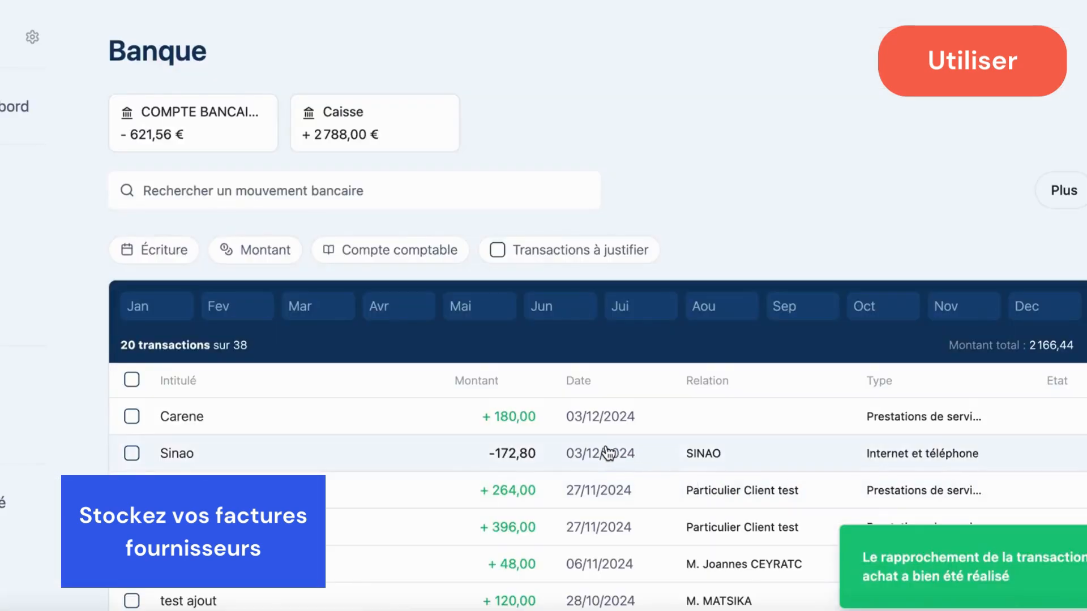
Step: Review the reconciled Sinao transaction, then trigger an automatic reconciliation and scroll its history
{"action": "left_click", "coordinate": [599, 453]}
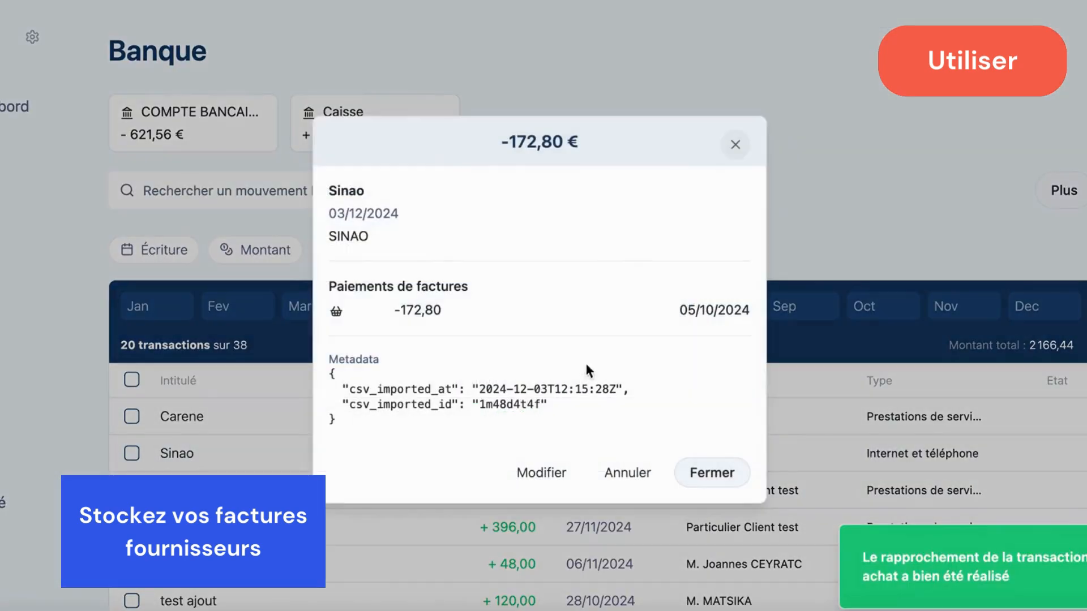
{"action": "mouse_move", "coordinate": [695, 313]}
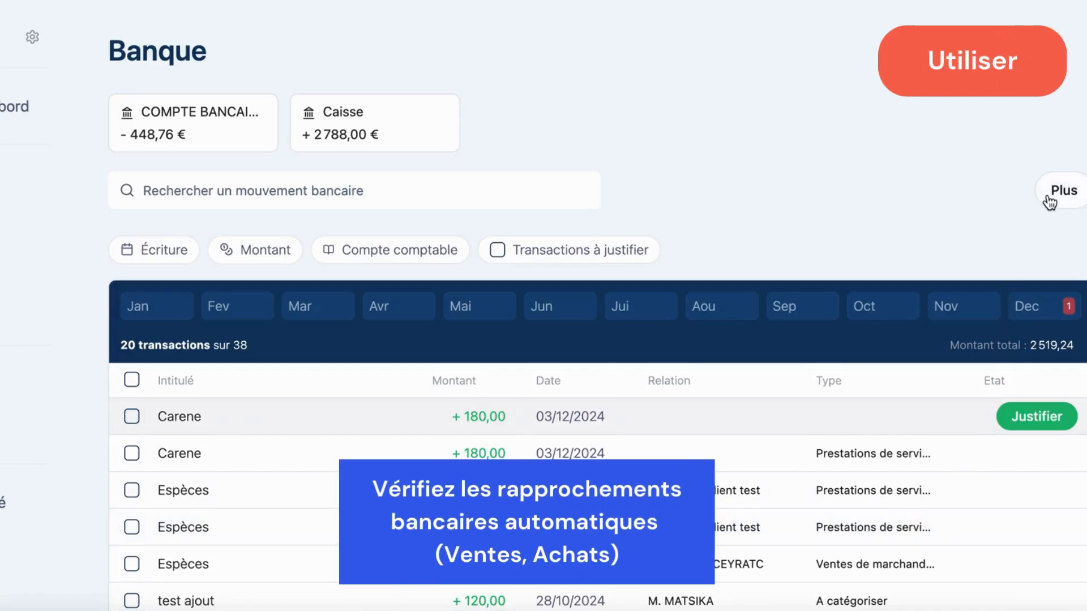
{"action": "left_click", "coordinate": [1049, 200]}
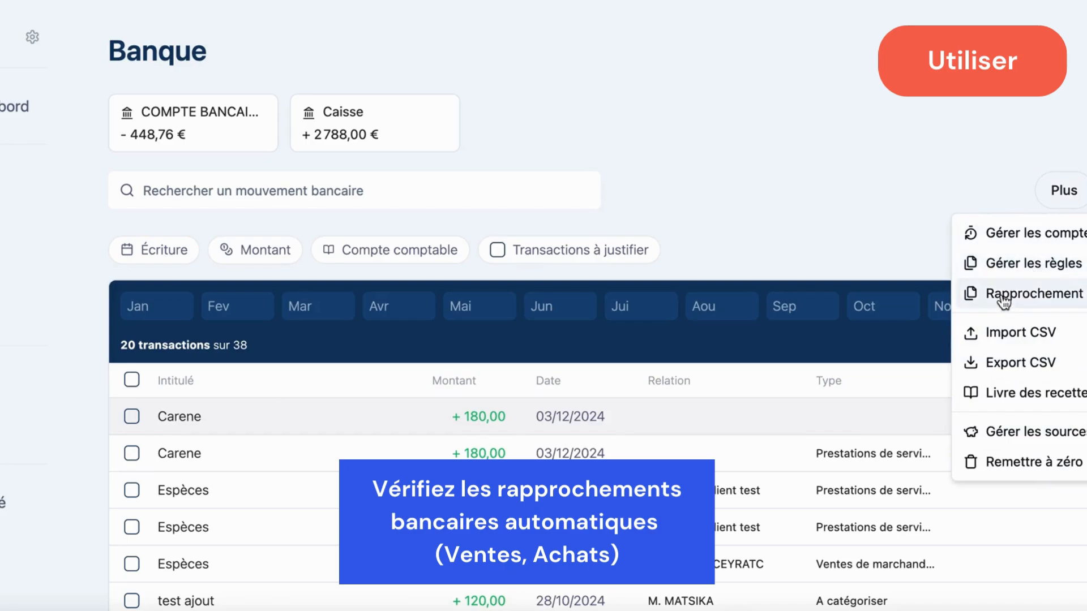
{"action": "left_click", "coordinate": [1033, 294]}
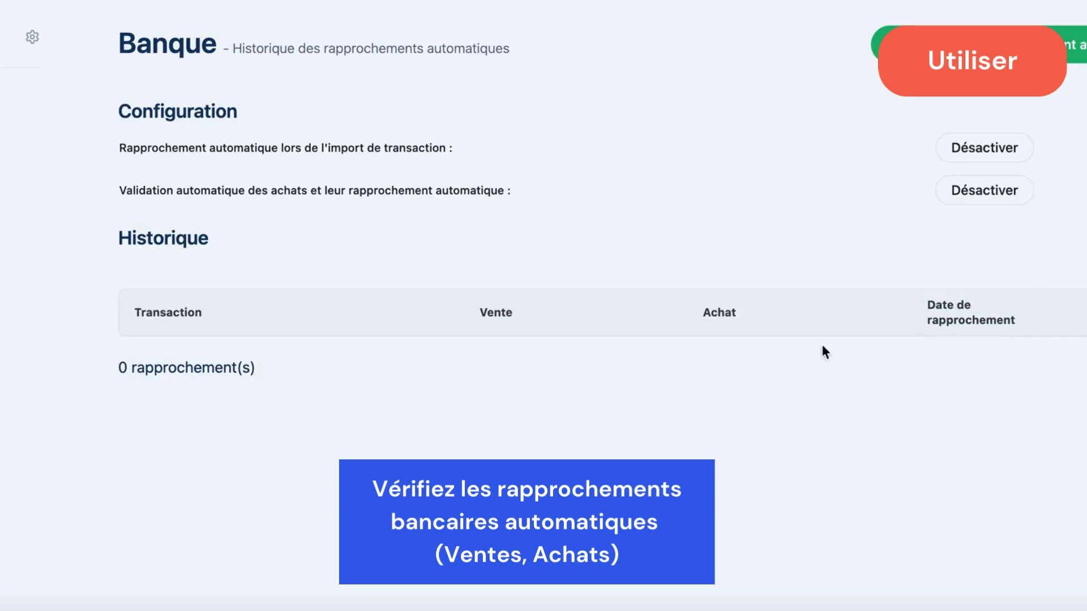
{"action": "left_click", "coordinate": [1012, 42]}
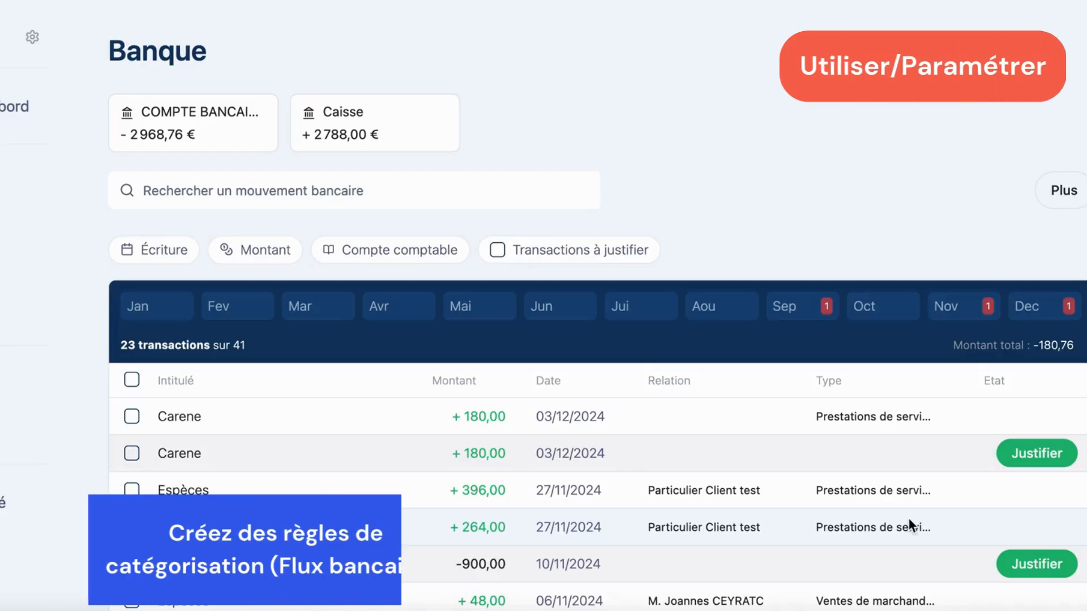
{"action": "scroll", "coordinate": [908, 518], "scroll_direction": "down", "scroll_amount": 3}
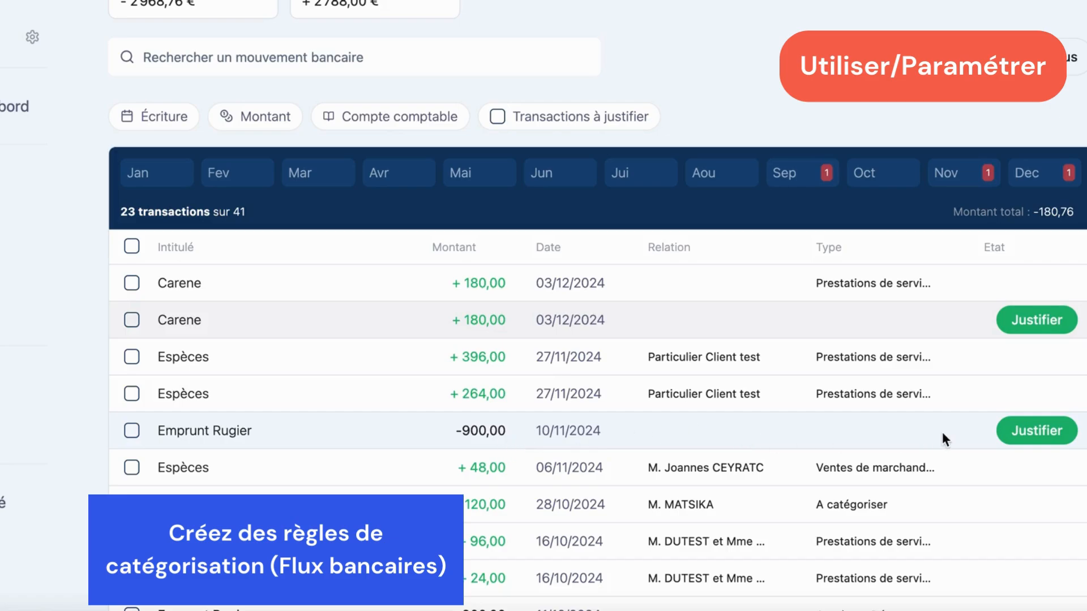
Step: Categorise Emprunt Rugier −900,00 as Emprunts - 164100 with a rule matching its label
{"action": "left_click", "coordinate": [1031, 432]}
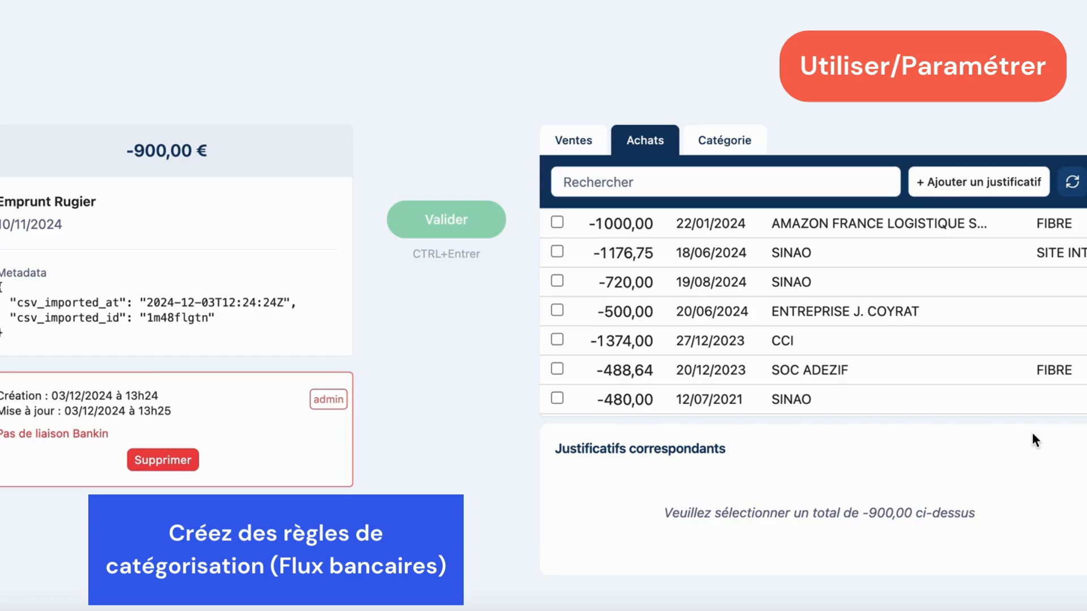
{"action": "left_click", "coordinate": [734, 145]}
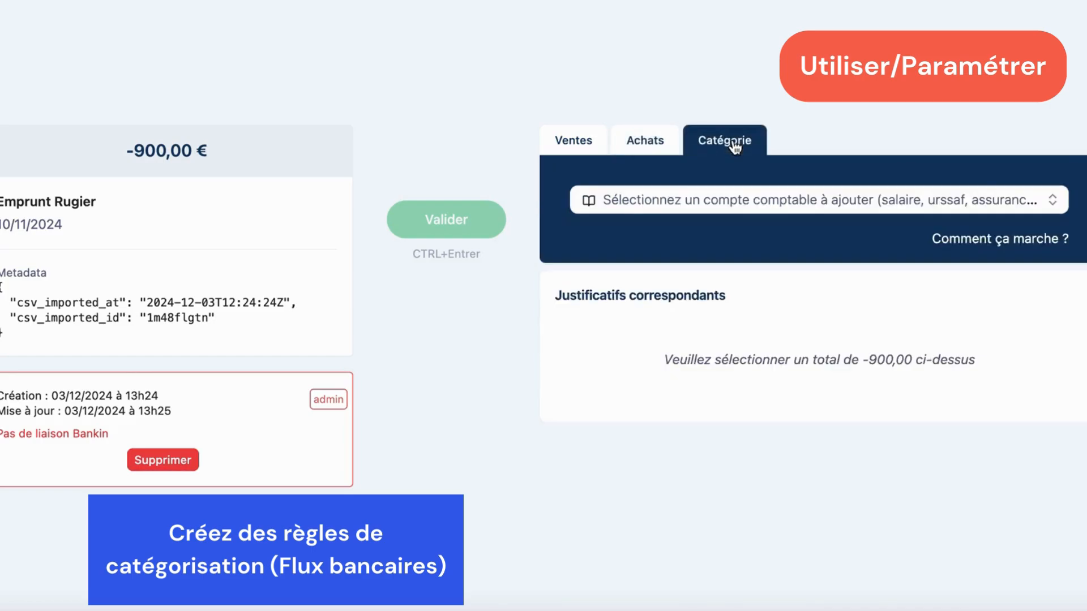
{"action": "left_click", "coordinate": [693, 200]}
{"action": "type", "text": "em"}
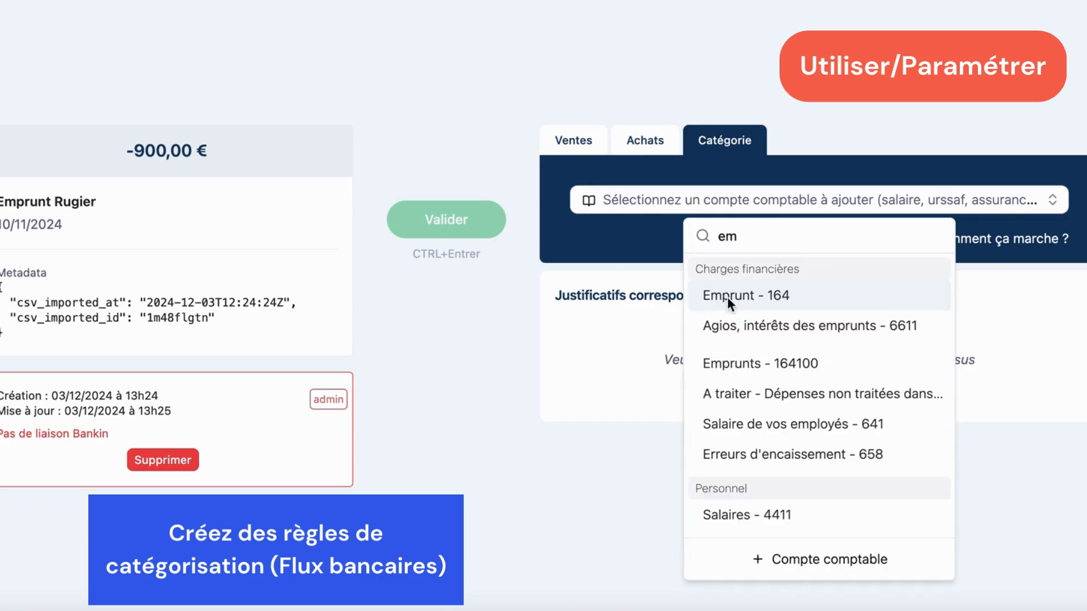
{"action": "left_click", "coordinate": [788, 365]}
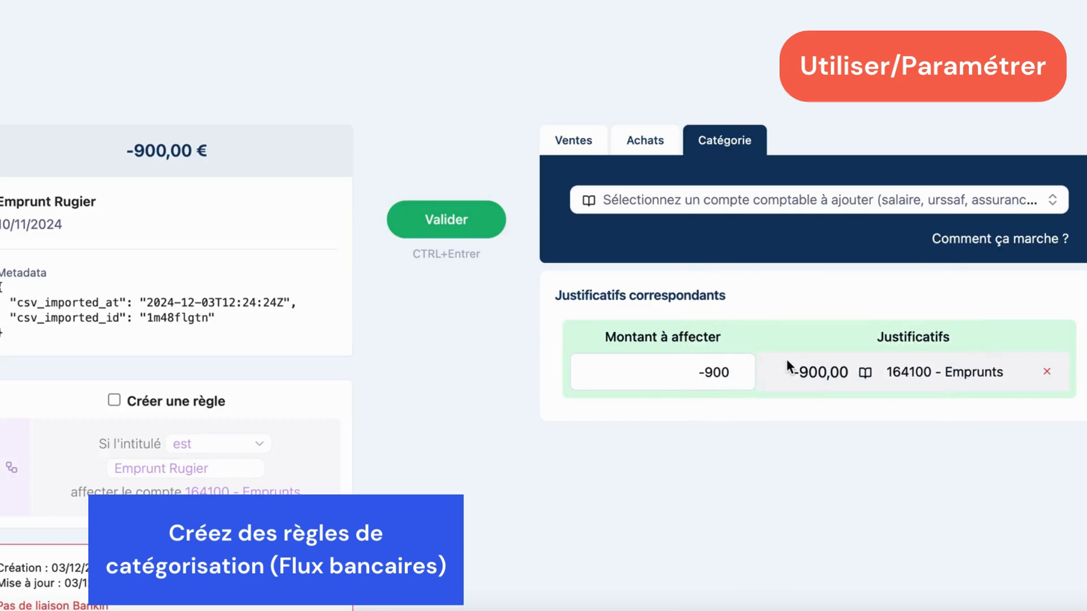
{"action": "scroll", "coordinate": [786, 358], "scroll_direction": "down", "scroll_amount": 1}
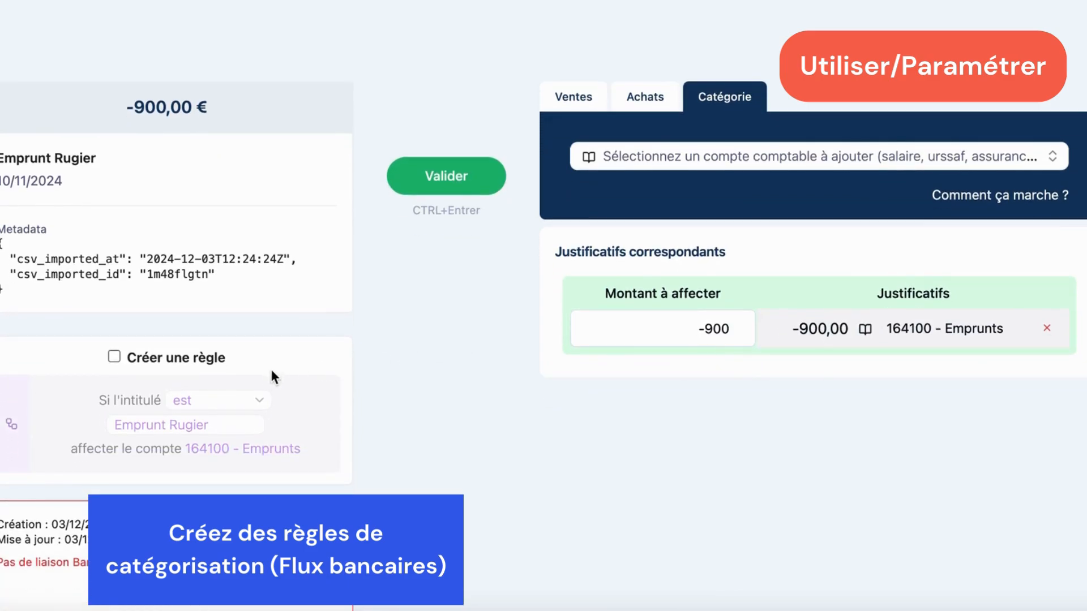
{"action": "left_click", "coordinate": [229, 423]}
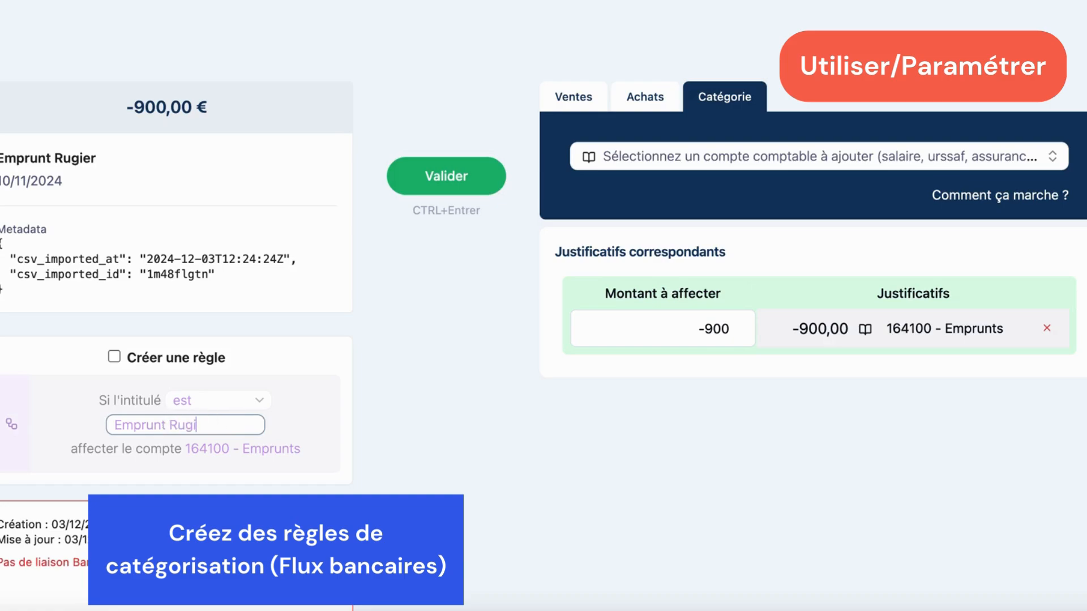
{"action": "left_click", "coordinate": [115, 357]}
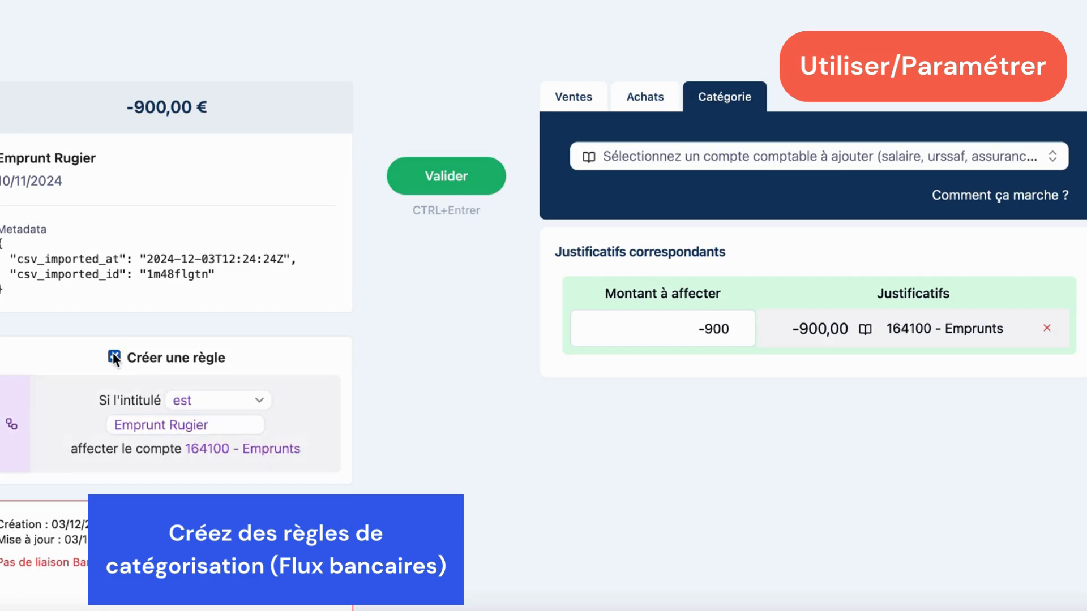
{"action": "left_click", "coordinate": [447, 176]}
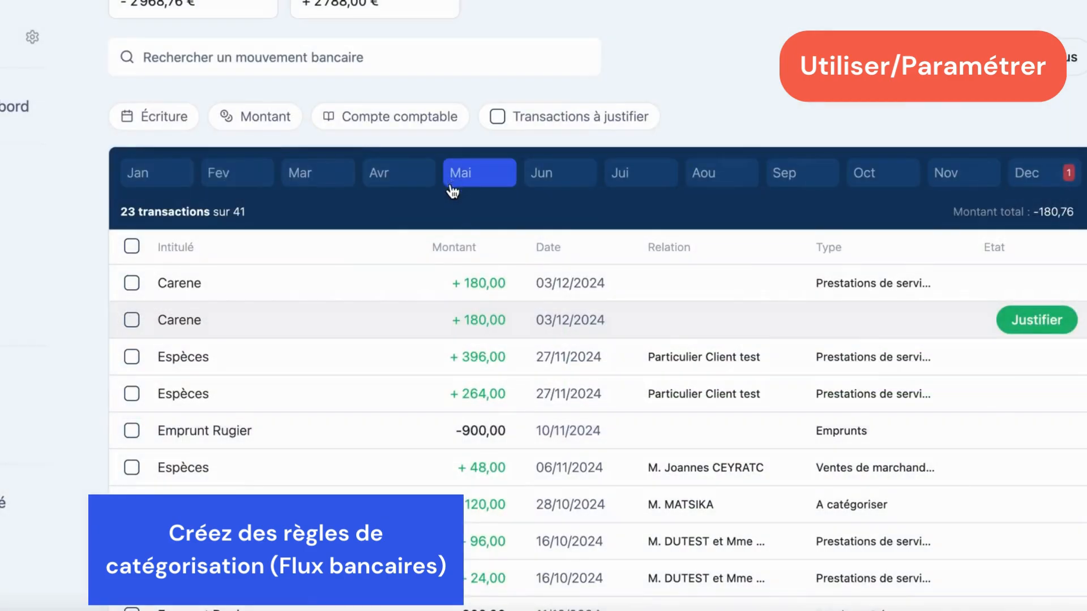
Step: Open the categorisation rules page from the Plus menu to check the new Emprunt Rugier → Emprunts rule
{"action": "scroll", "coordinate": [453, 368], "scroll_direction": "down", "scroll_amount": 2}
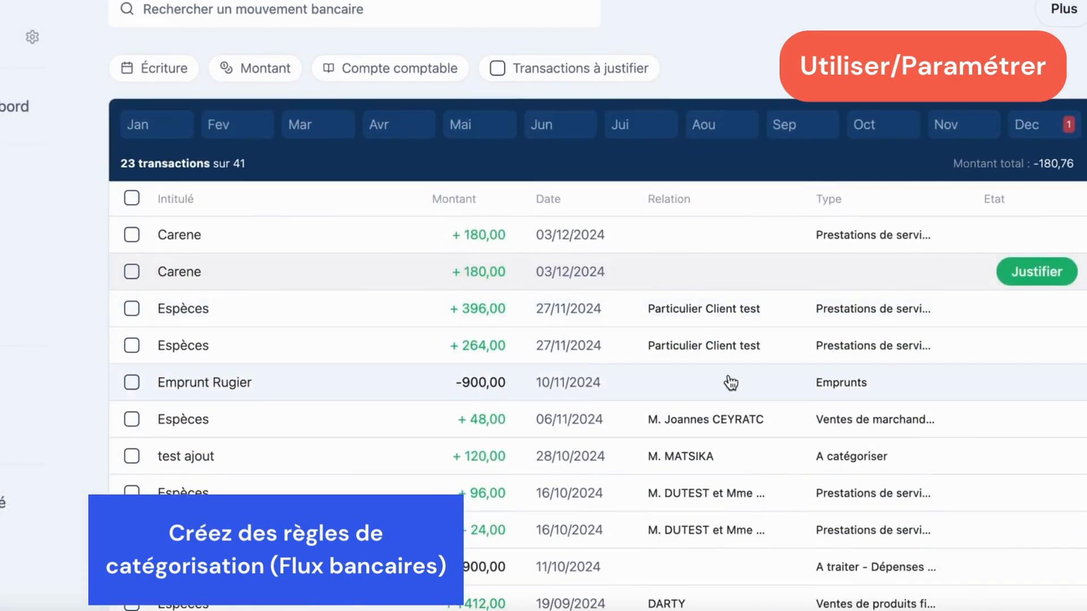
{"action": "scroll", "coordinate": [818, 384], "scroll_direction": "down", "scroll_amount": 1}
{"action": "scroll", "coordinate": [820, 383], "scroll_direction": "down", "scroll_amount": 1}
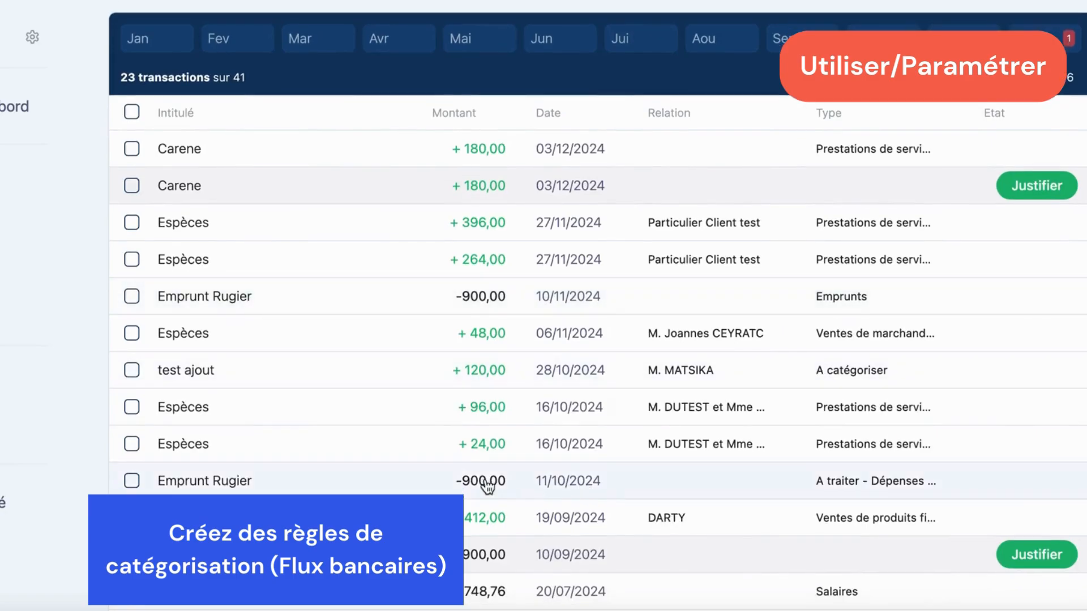
{"action": "scroll", "coordinate": [484, 486], "scroll_direction": "up", "scroll_amount": 6}
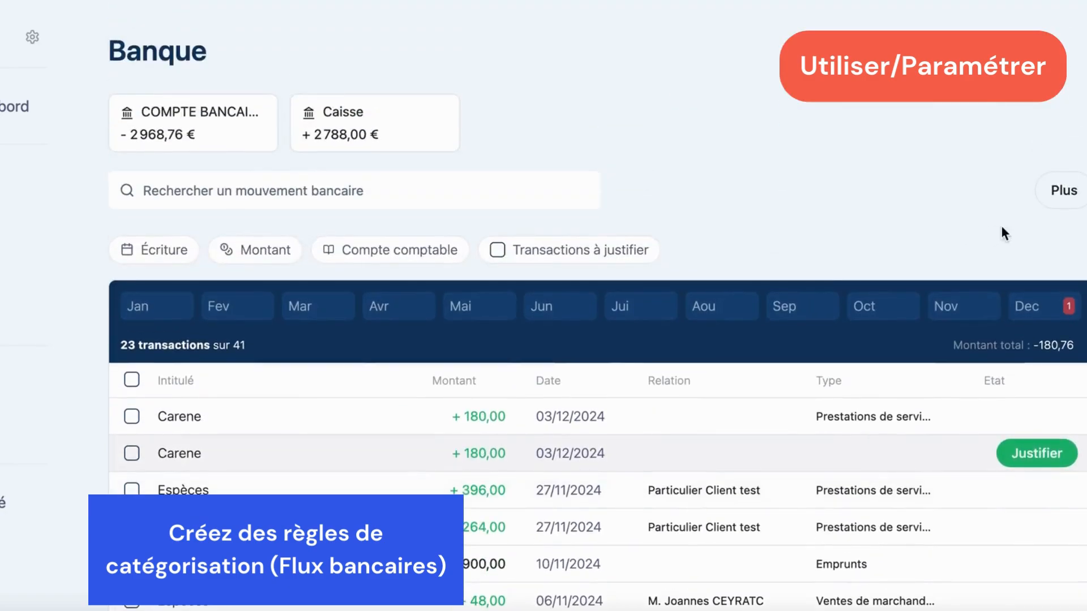
{"action": "left_click", "coordinate": [1062, 193]}
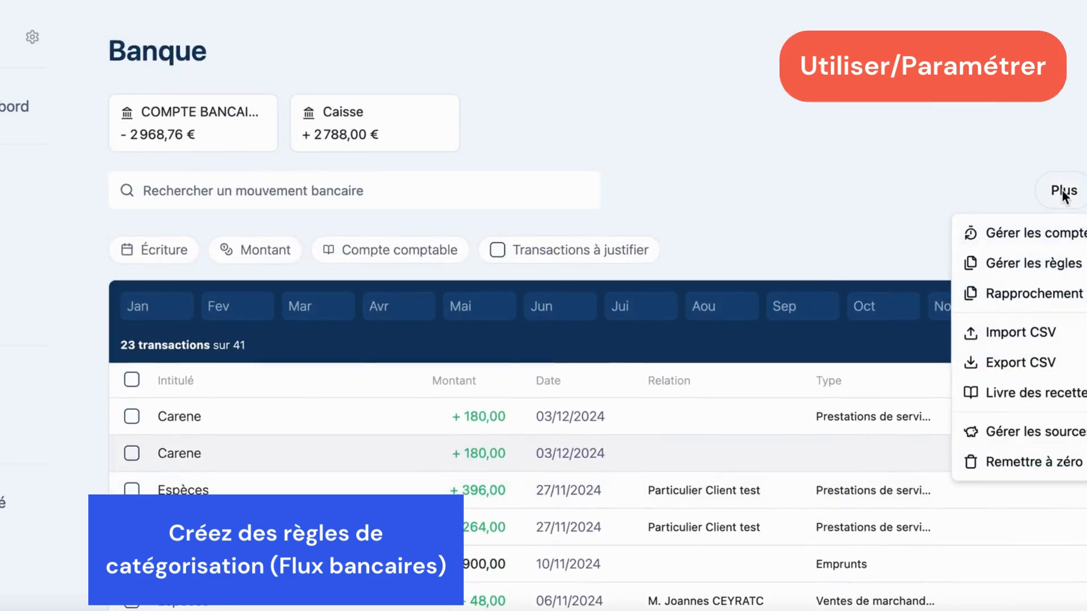
{"action": "left_click", "coordinate": [1058, 262]}
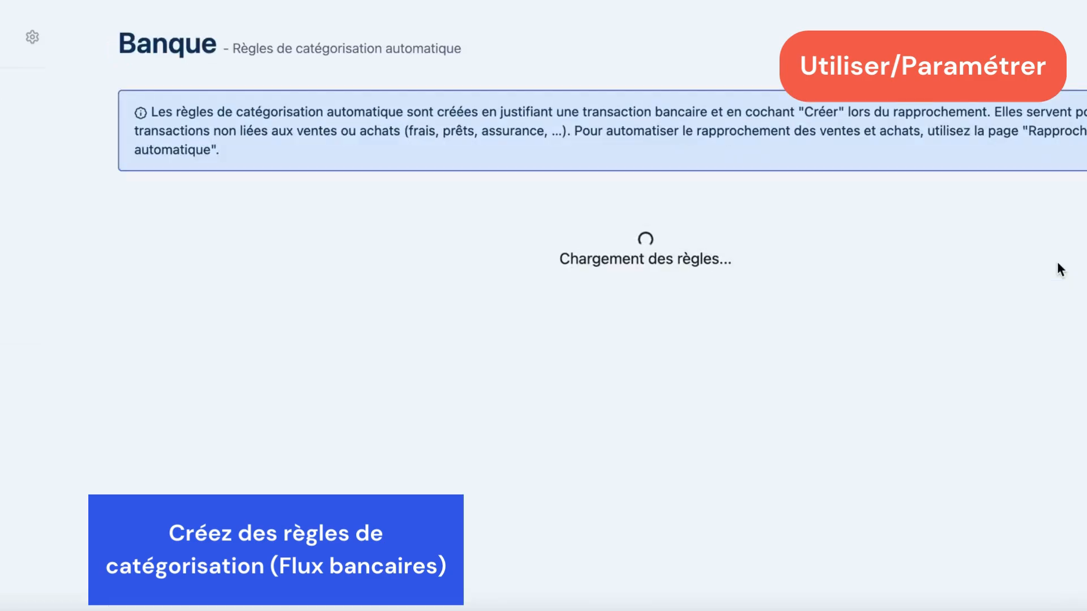
{"action": "scroll", "coordinate": [1057, 262], "scroll_direction": "down", "scroll_amount": 2}
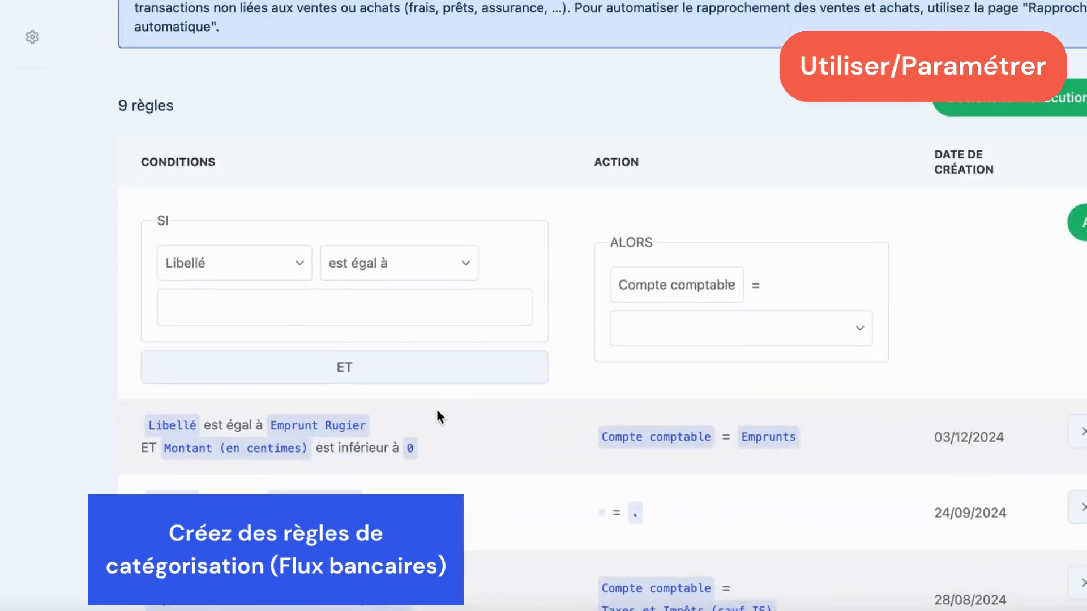